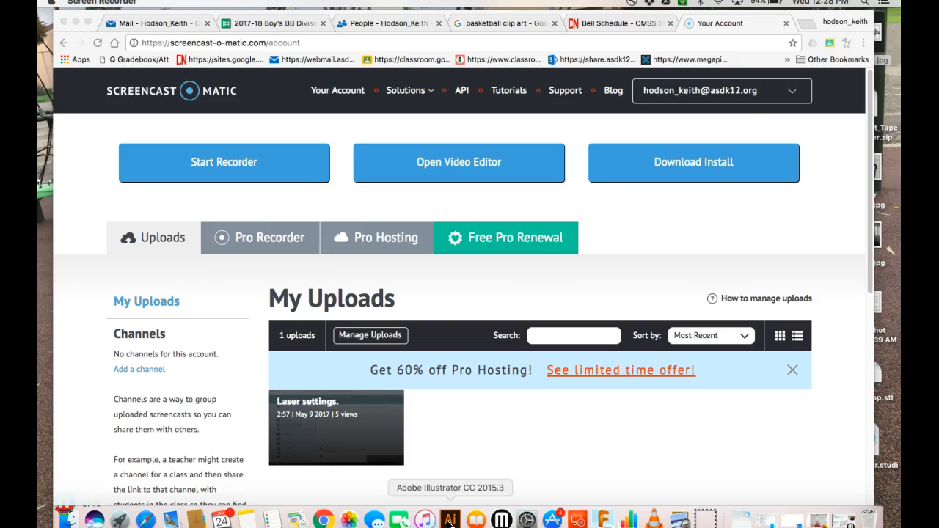
# Bring Illustrator in front of the browser, nudge its window up, and open the File menu.
pyautogui.click(449, 521)
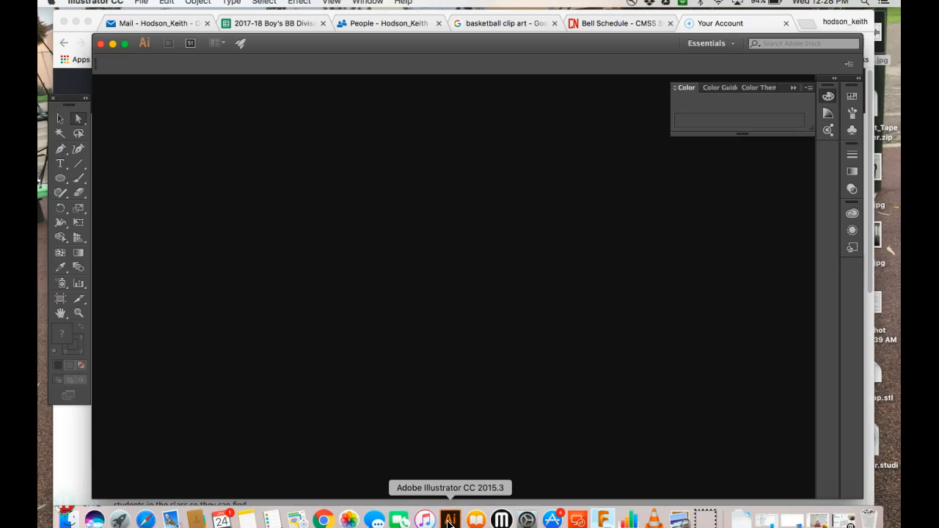
pyautogui.click(456, 328)
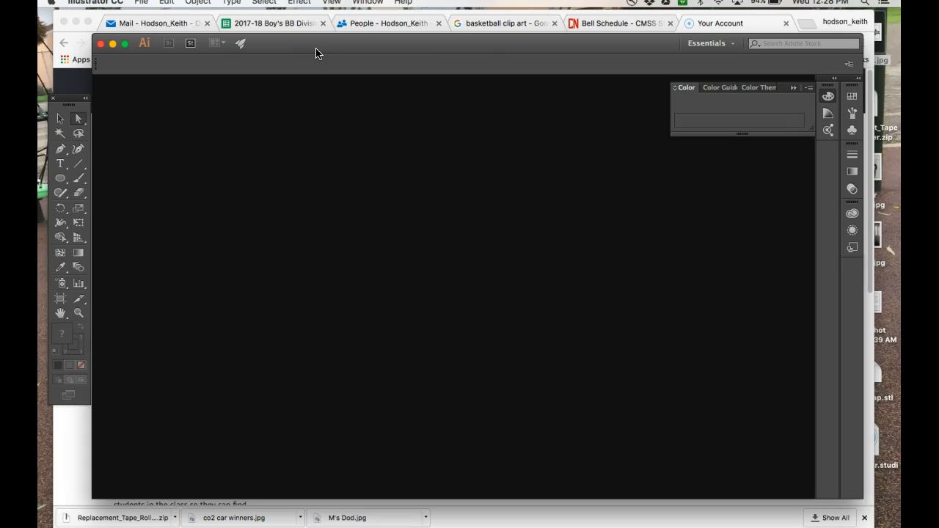
pyautogui.moveTo(316, 50)
pyautogui.mouseDown()
pyautogui.moveTo(315, 28)
pyautogui.moveTo(318, 35)
pyautogui.mouseUp()
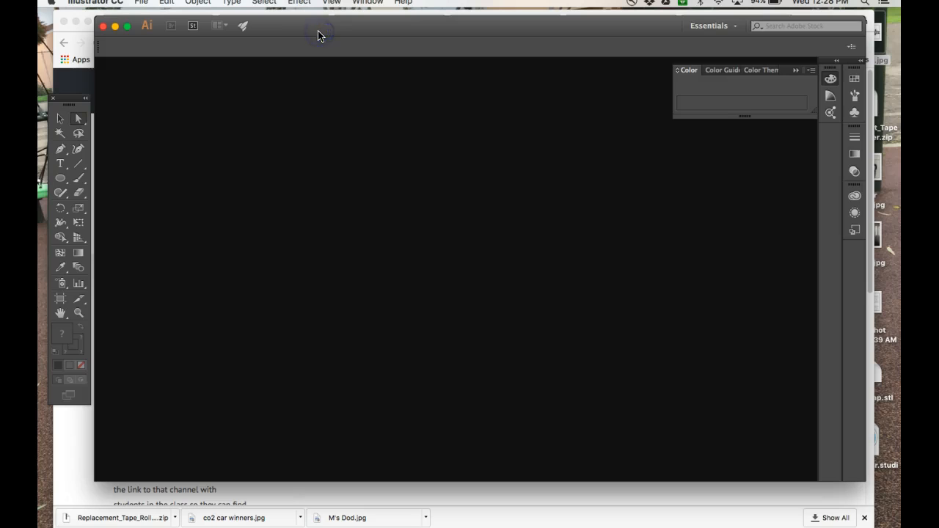
pyautogui.moveTo(281, 28)
pyautogui.mouseDown()
pyautogui.moveTo(303, 32)
pyautogui.moveTo(283, 32)
pyautogui.mouseUp()
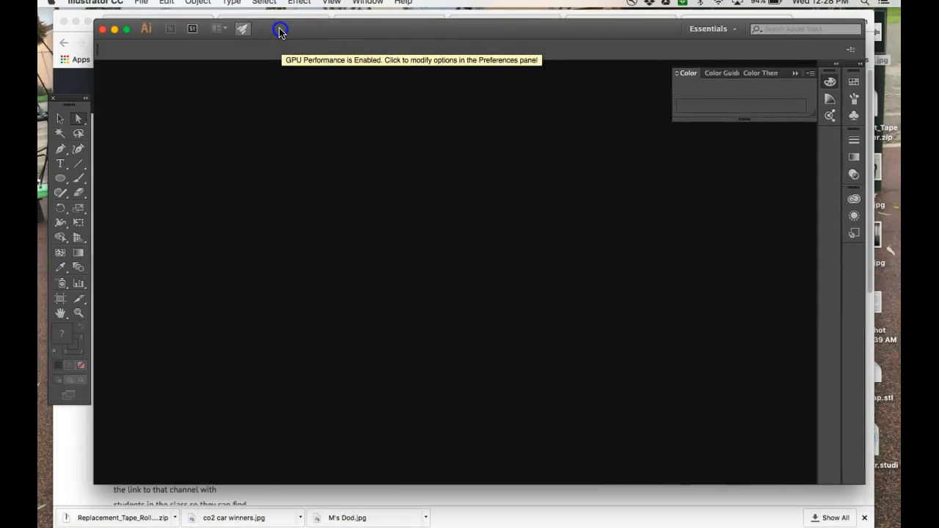
pyautogui.click(141, 2)
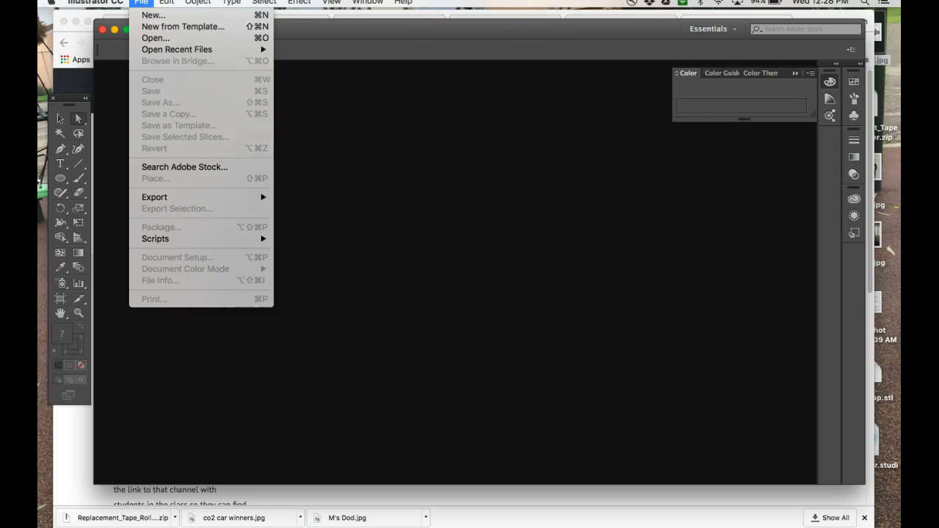
# Create a new document named keychain, 20 × 12 in, RGB colour mode, units in inches.
pyautogui.click(149, 15)
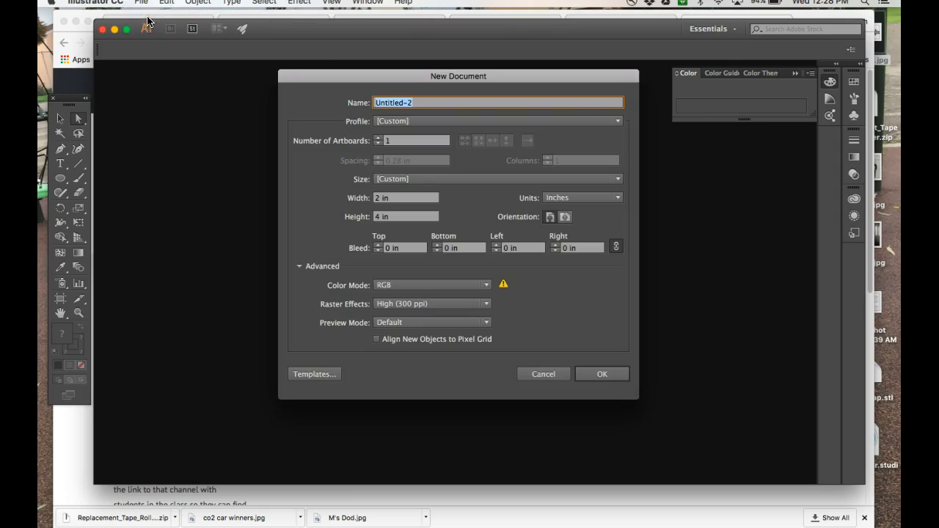
pyautogui.moveTo(423, 103); pyautogui.dragTo(332, 97)
pyautogui.write('keychain')
pyautogui.click(398, 204)
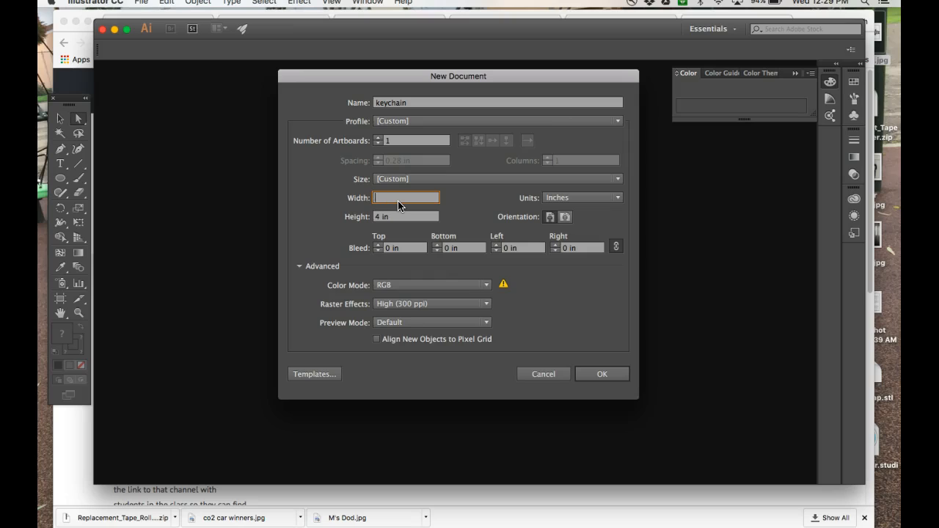
pyautogui.write('0')
pyautogui.click(399, 217)
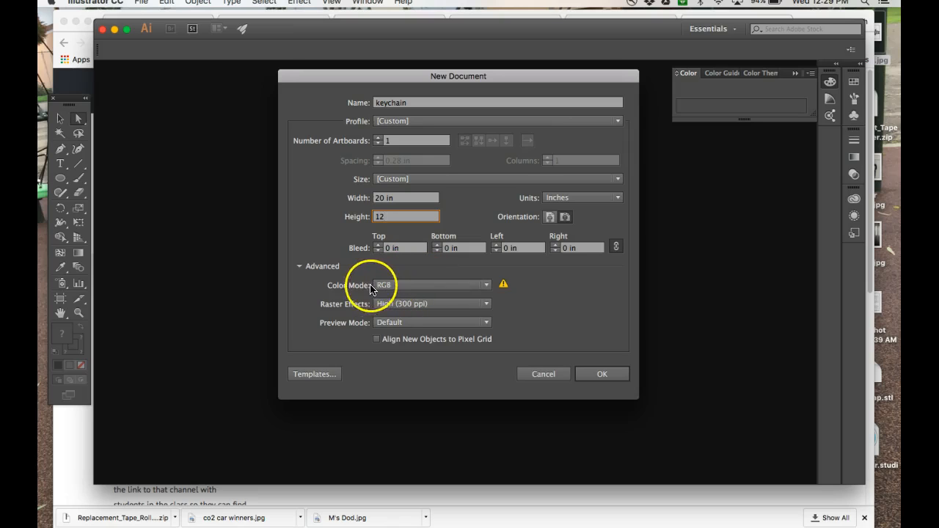
pyautogui.click(410, 284)
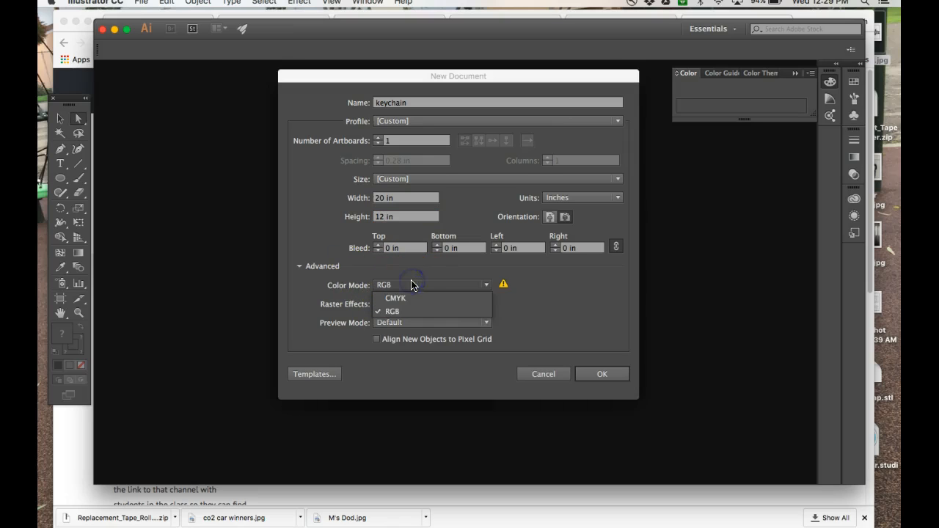
pyautogui.click(406, 313)
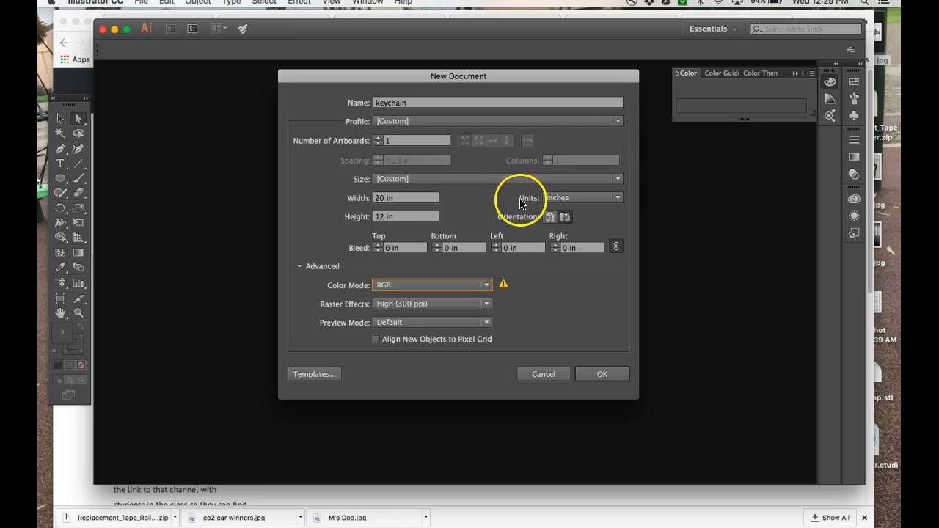
pyautogui.click(571, 198)
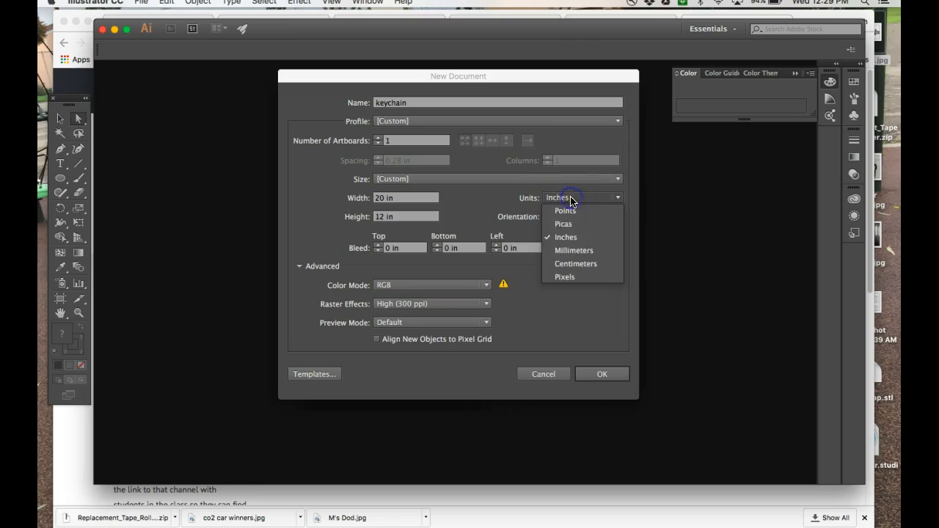
pyautogui.click(567, 238)
pyautogui.click(593, 375)
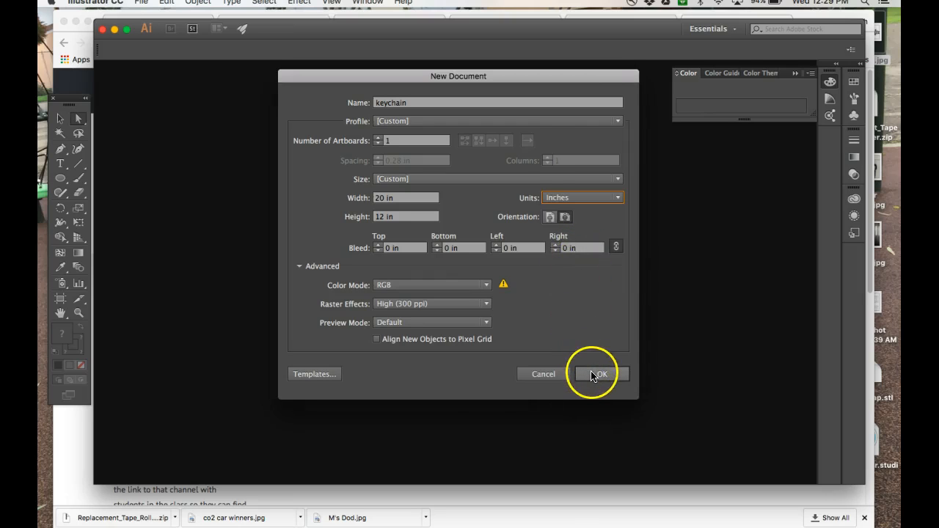
pyautogui.click(593, 375)
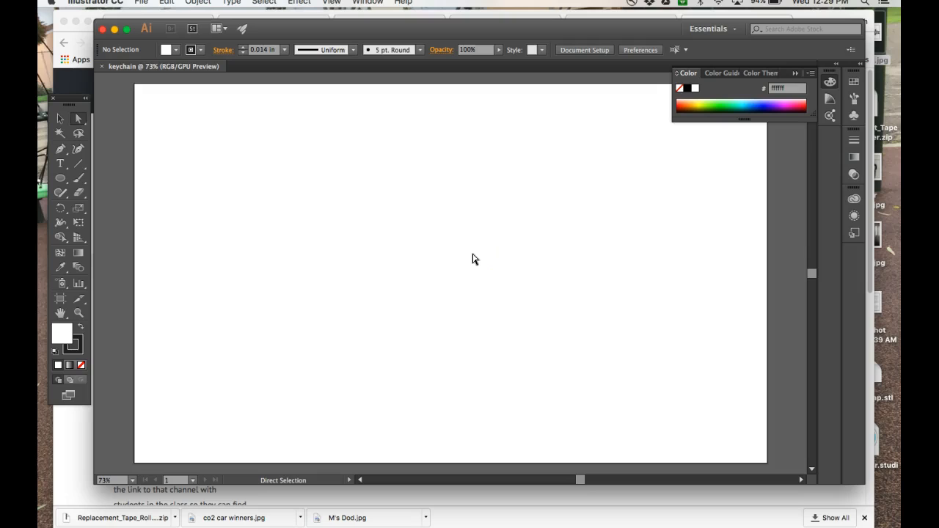
pyautogui.press('XF86AudioRaiseVolume')
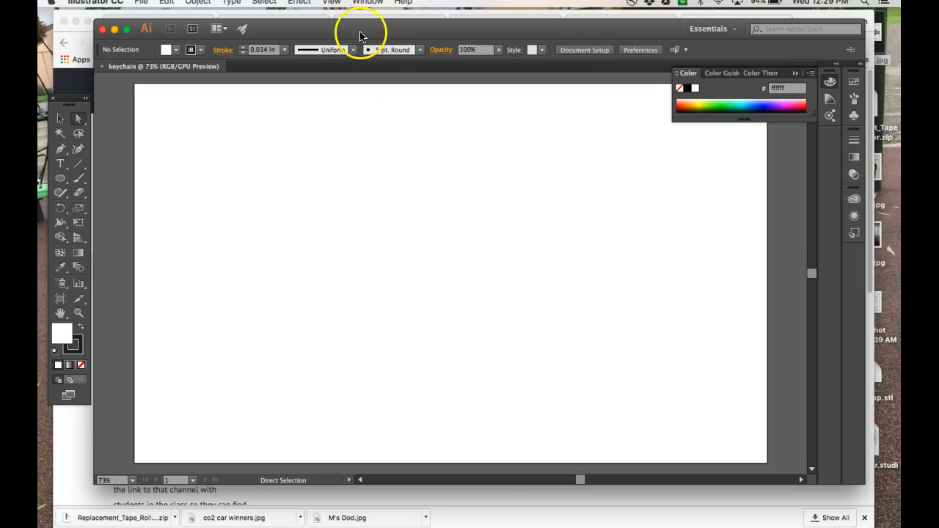
pyautogui.moveTo(359, 32); pyautogui.dragTo(360, 27)
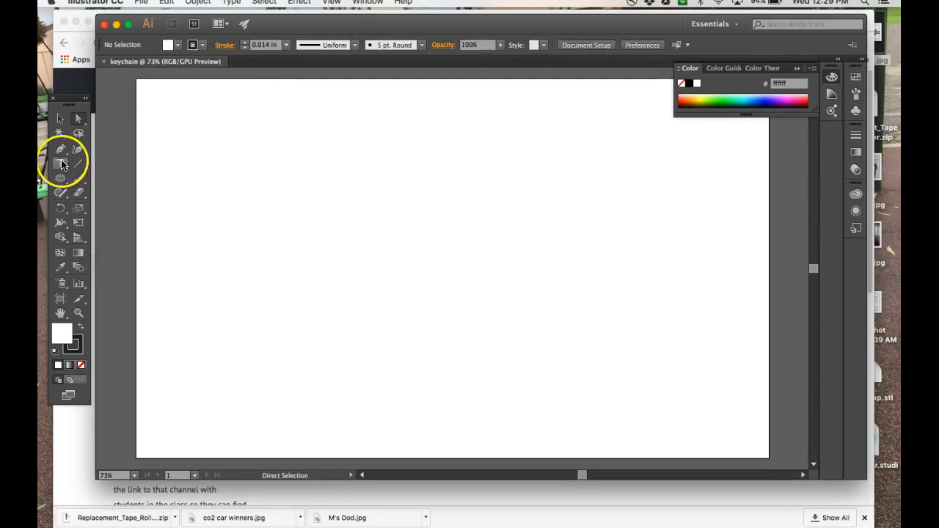
pyautogui.click(60, 163)
pyautogui.click(290, 178)
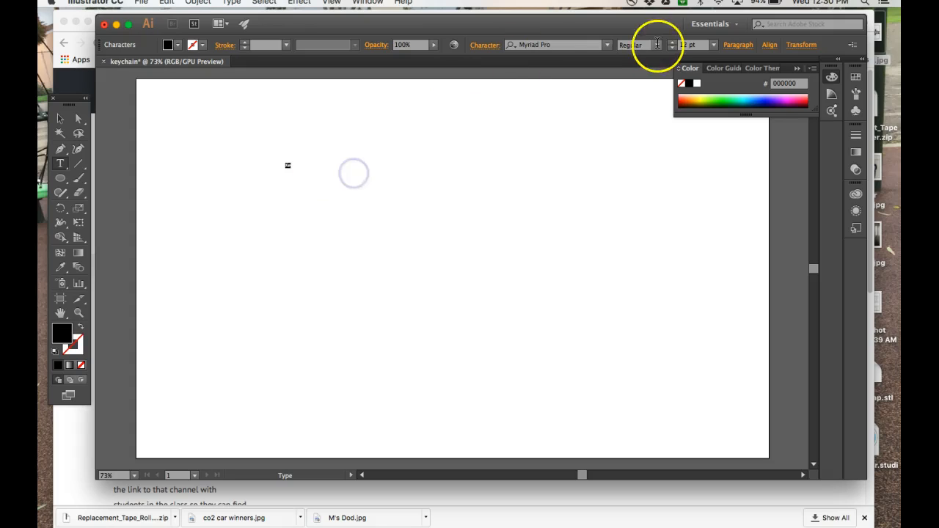
pyautogui.click(712, 45)
pyautogui.click(728, 247)
pyautogui.write('y')
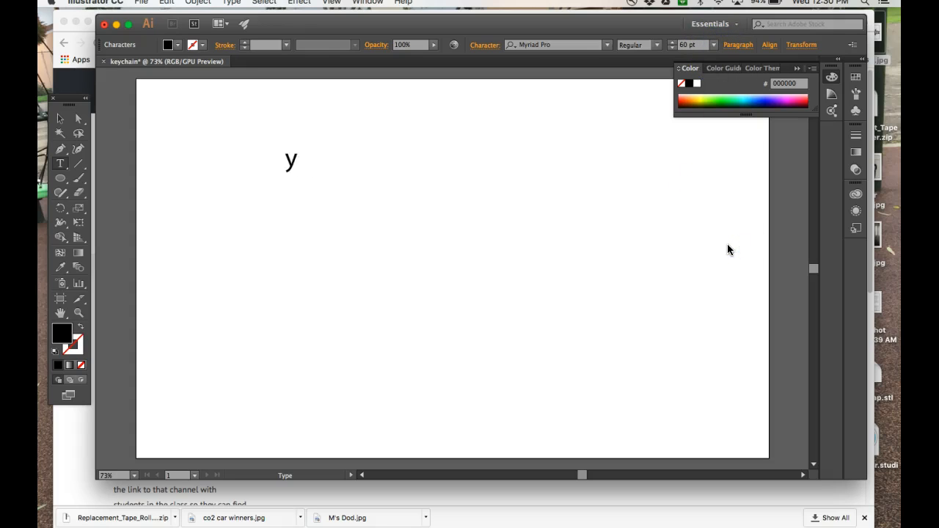
pyautogui.write('Ke chain that is 2x3” - + 1”')
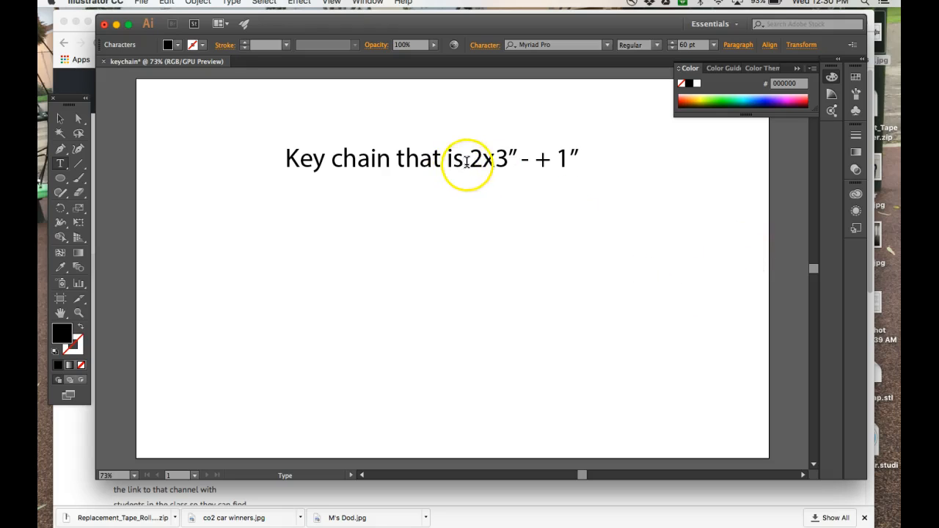
pyautogui.click(479, 160)
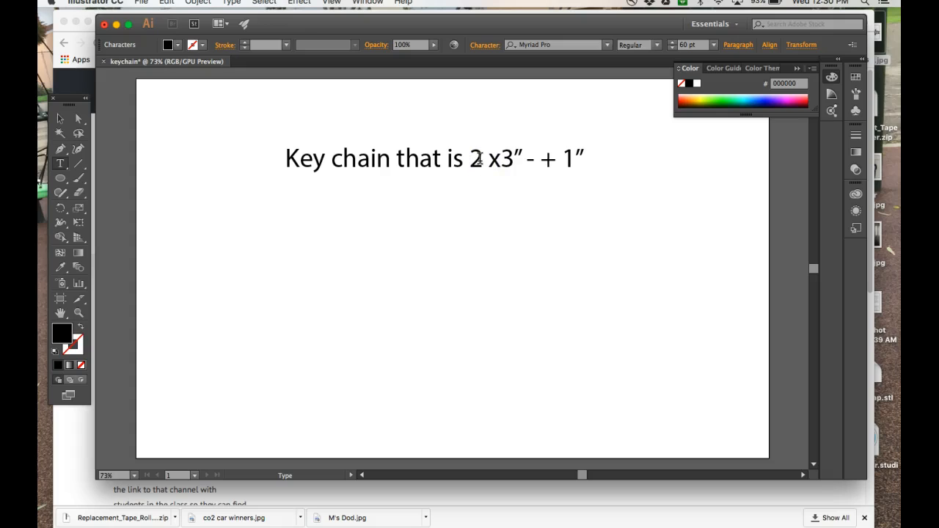
pyautogui.write('"')
pyautogui.click(601, 162)
pyautogui.write('.')
pyautogui.press('Return')
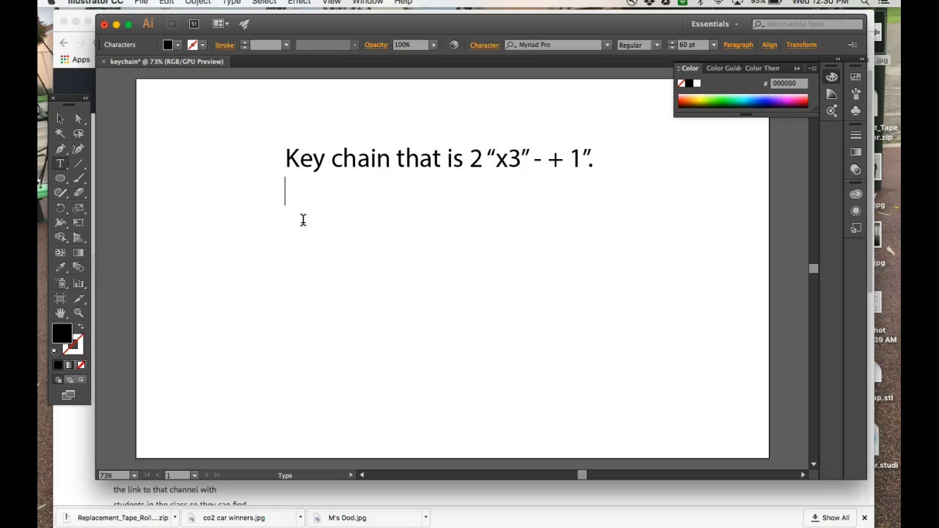
pyautogui.moveTo(287, 168); pyautogui.dragTo(511, 186)
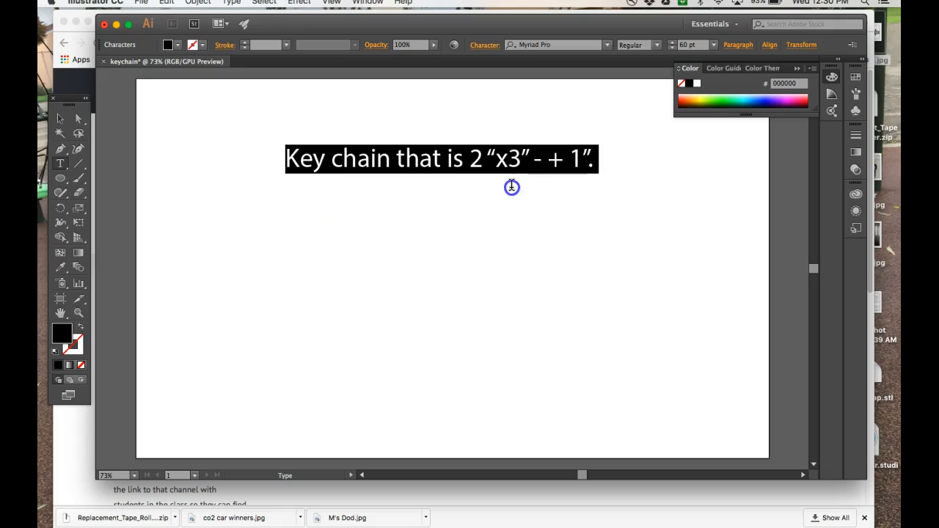
pyautogui.press('BackSpace')
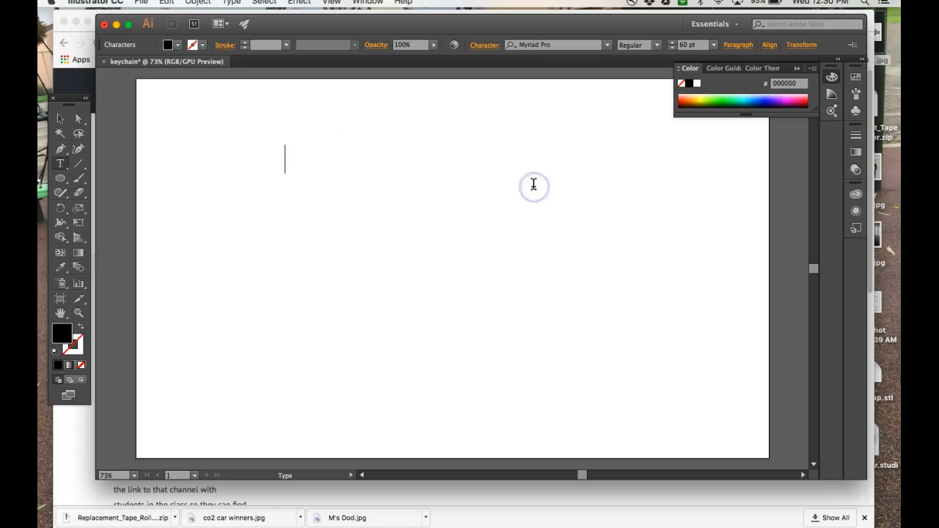
# Draw a tall rounded rectangle on the left side of the artboard.
pyautogui.click(62, 179)
pyautogui.click(61, 181)
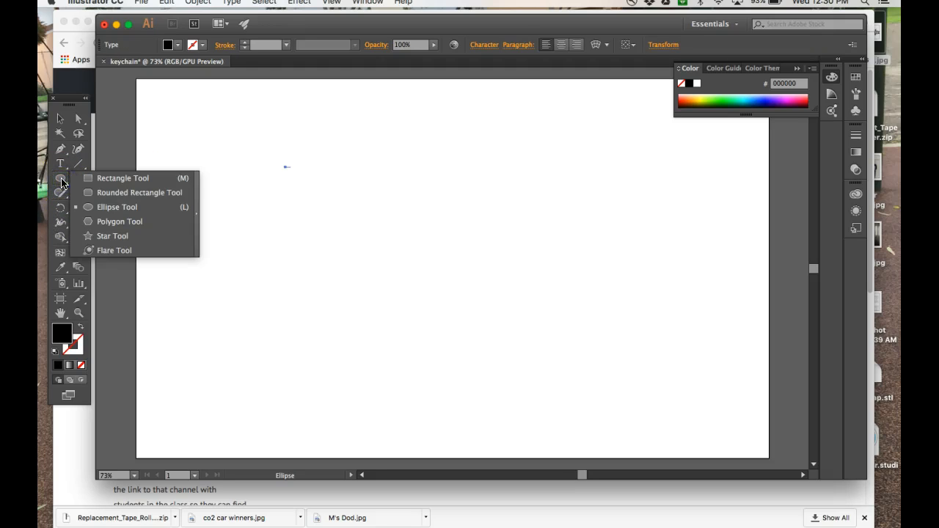
pyautogui.click(62, 182)
pyautogui.click(61, 182)
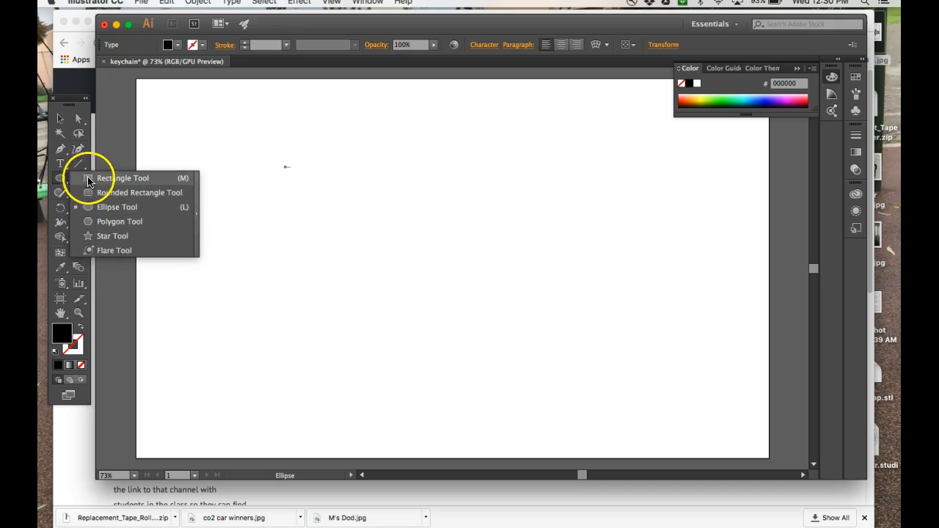
pyautogui.click(90, 192)
pyautogui.moveTo(313, 148); pyautogui.dragTo(412, 325)
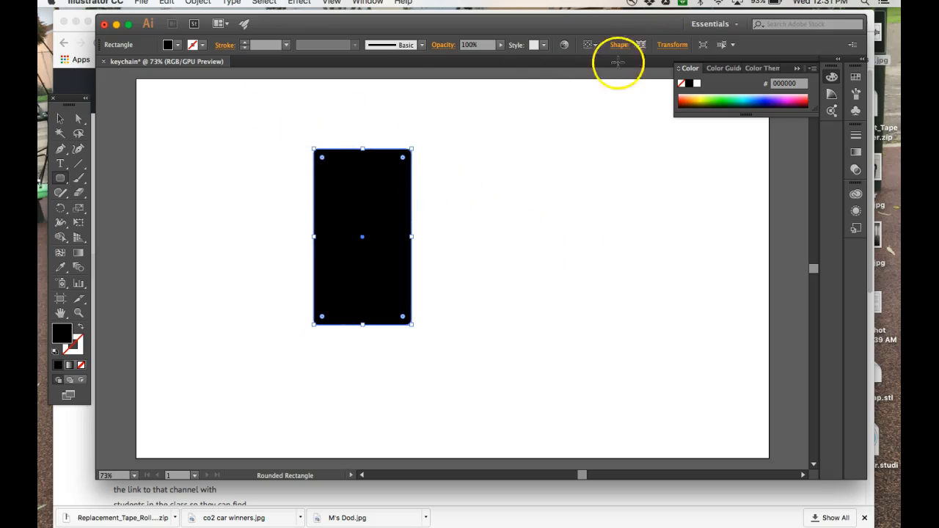
# Resize the rounded rectangle to exactly 2 in wide by 1 in high in the Transform panel.
pyautogui.click(669, 46)
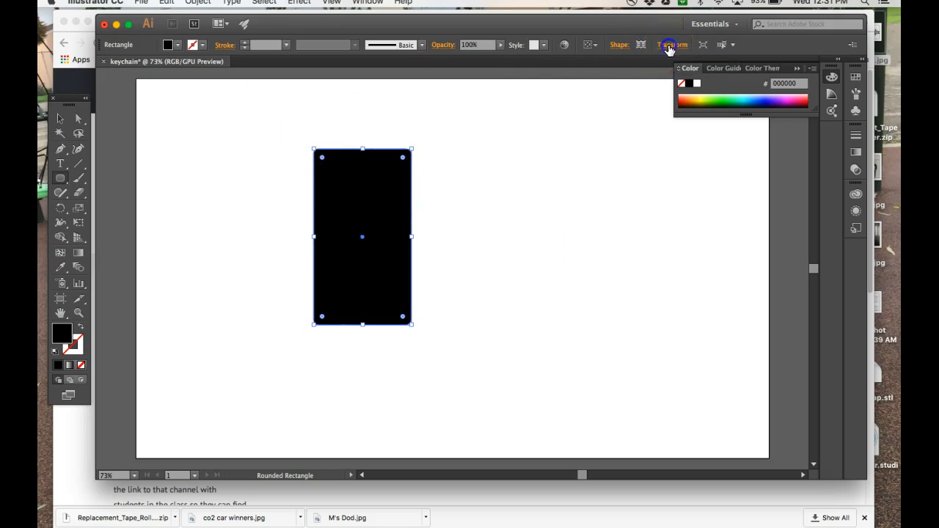
pyautogui.click(659, 68)
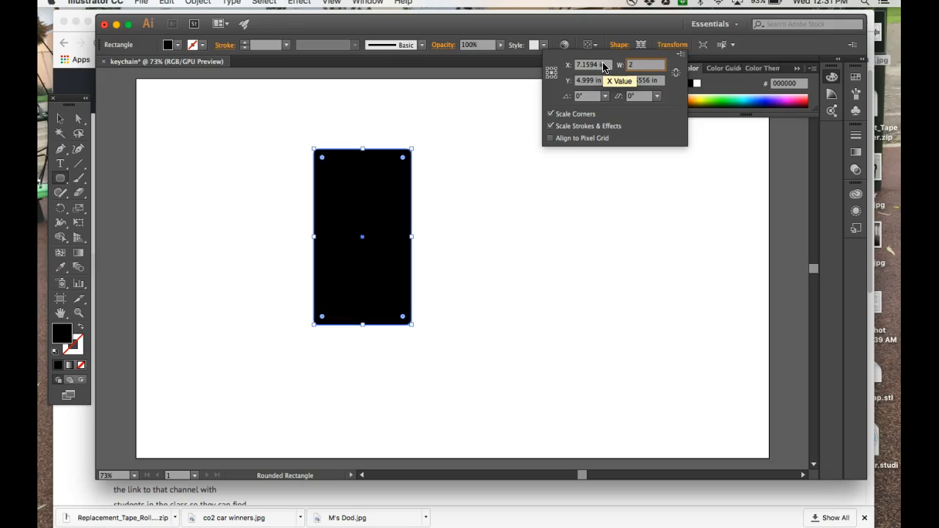
pyautogui.press('Tab')
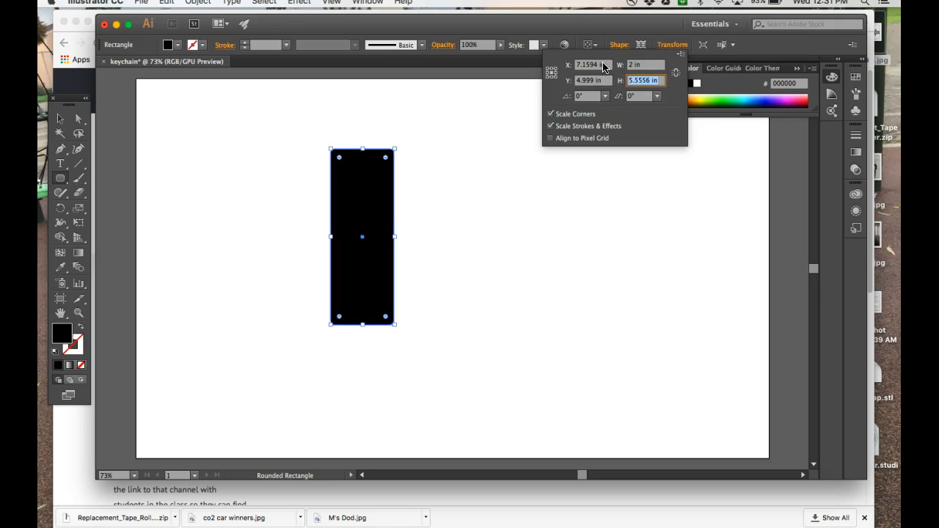
pyautogui.press('Return')
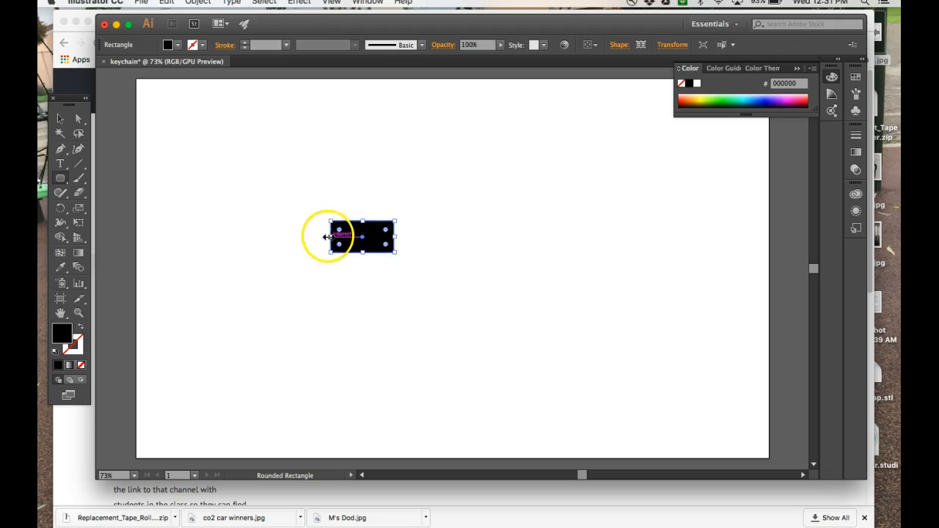
# Turn the rectangle red, then swap fill and stroke so it becomes a red outline.
pyautogui.click(179, 45)
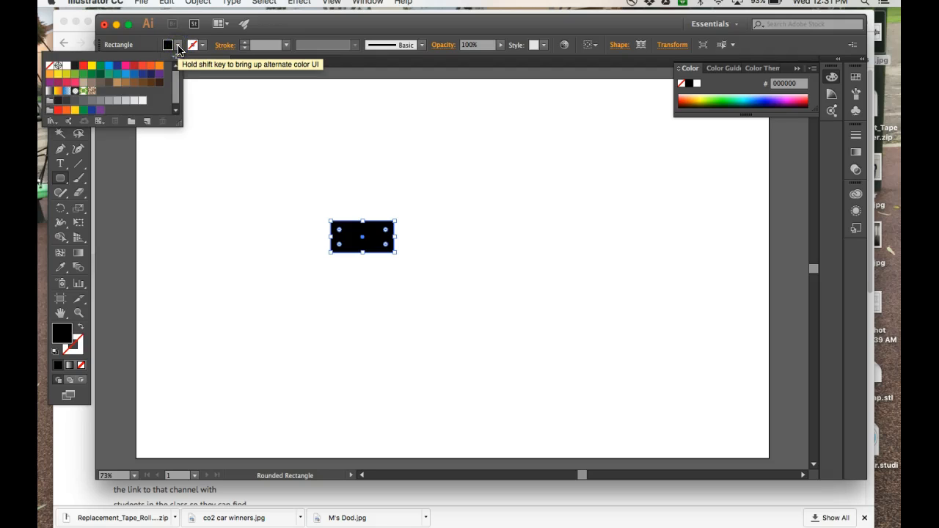
pyautogui.click(83, 66)
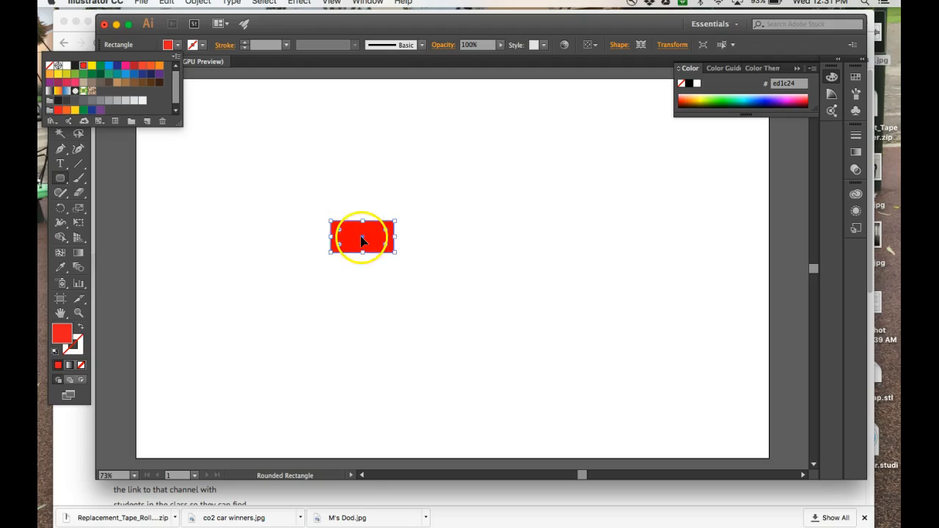
pyautogui.click(83, 329)
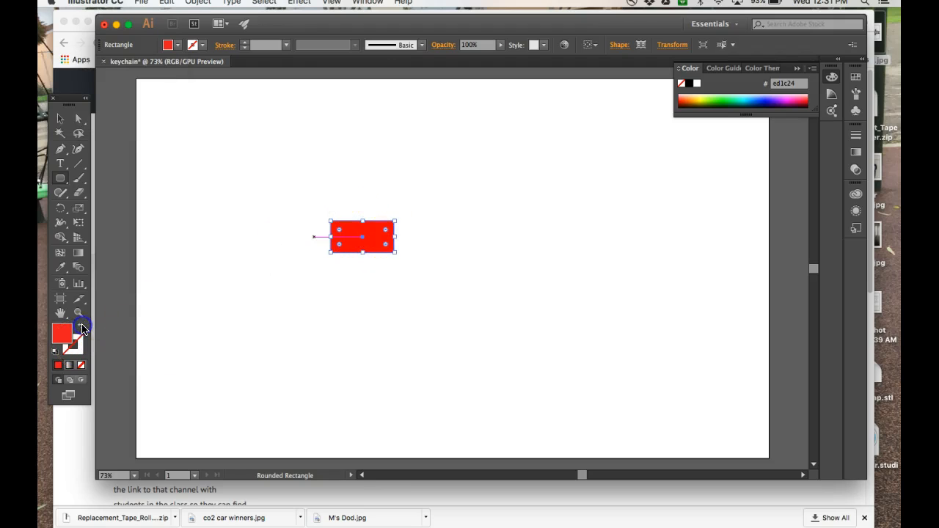
pyautogui.click(82, 330)
pyautogui.click(82, 330)
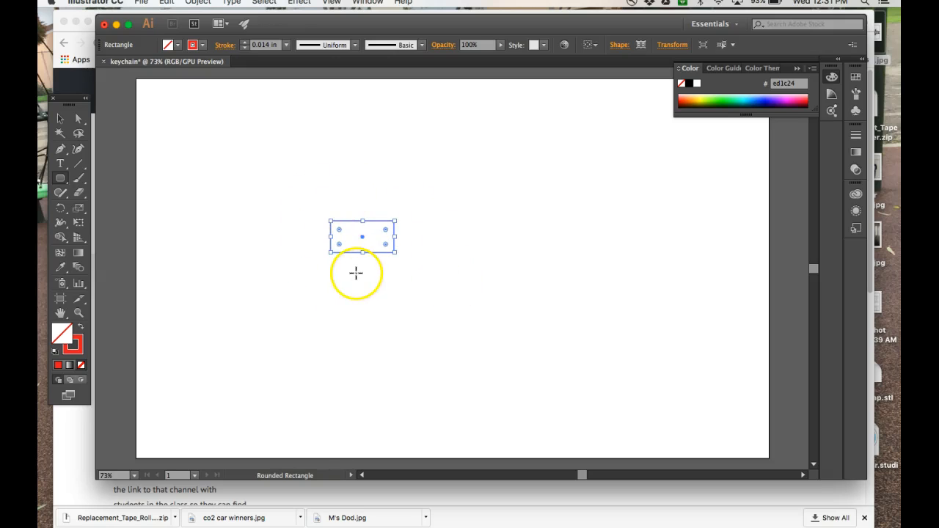
# Set the outline's stroke weight to 0.001 in and deselect the rectangle.
pyautogui.click(254, 45)
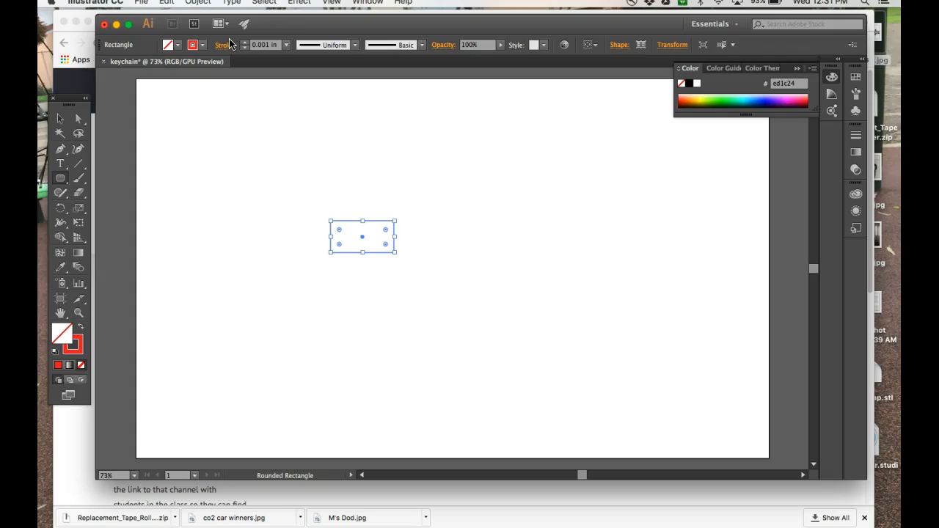
pyautogui.click(60, 119)
pyautogui.click(258, 203)
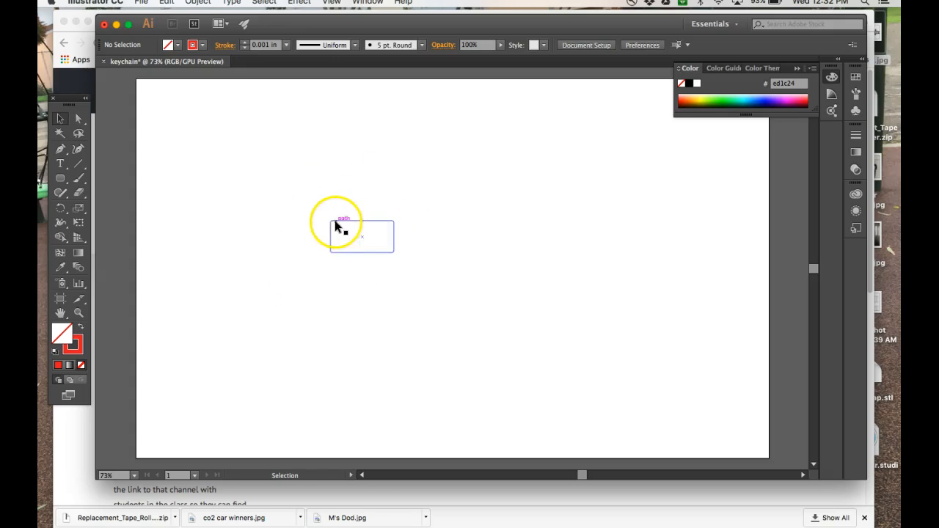
# Zoom in to 400% and draw a small circle near the rectangle's left edge.
pyautogui.click(320, 233)
pyautogui.press('super+equal')
pyautogui.press('super+equal')
pyautogui.press('super+equal')
pyautogui.press('super+equal')
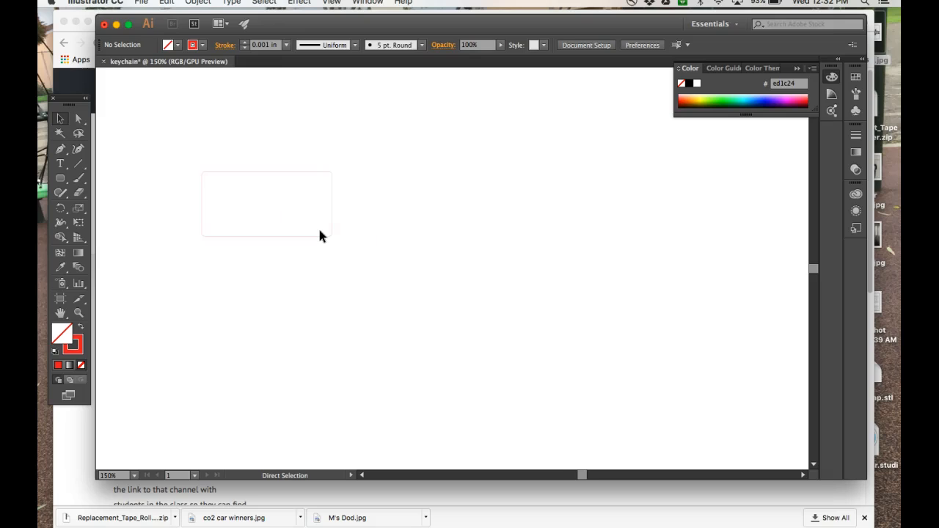
pyautogui.hscroll(-6, 319, 235)
pyautogui.scroll(2, 319, 236)
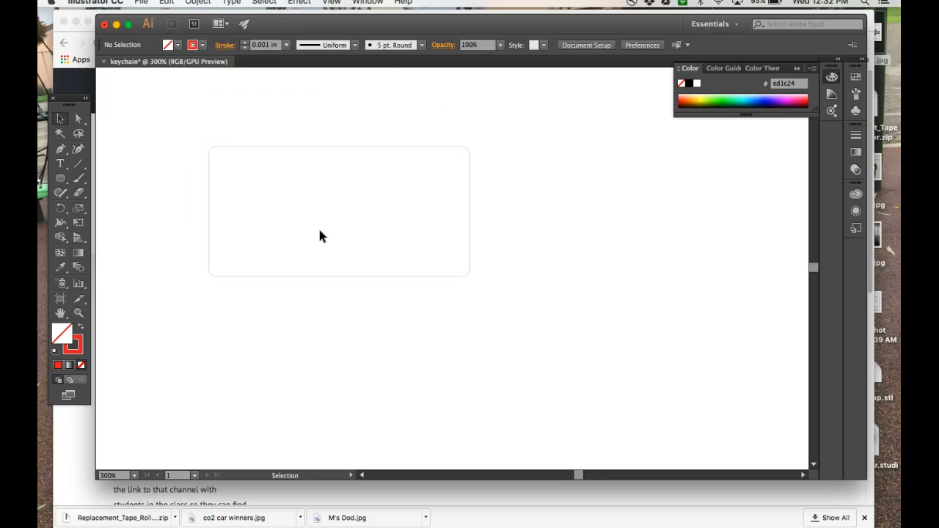
pyautogui.press('super+equal')
pyautogui.hscroll(-4, 319, 235)
pyautogui.scroll(1, 319, 235)
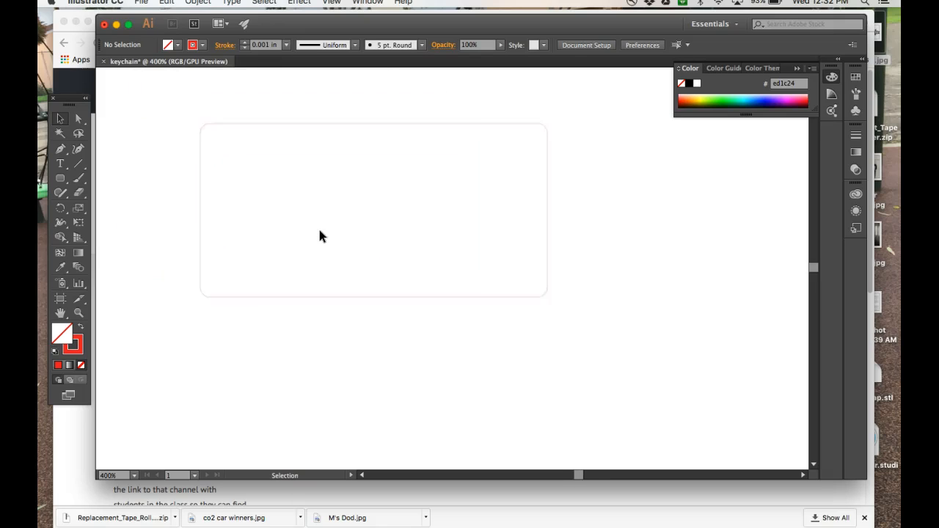
pyautogui.hscroll(1, 320, 231)
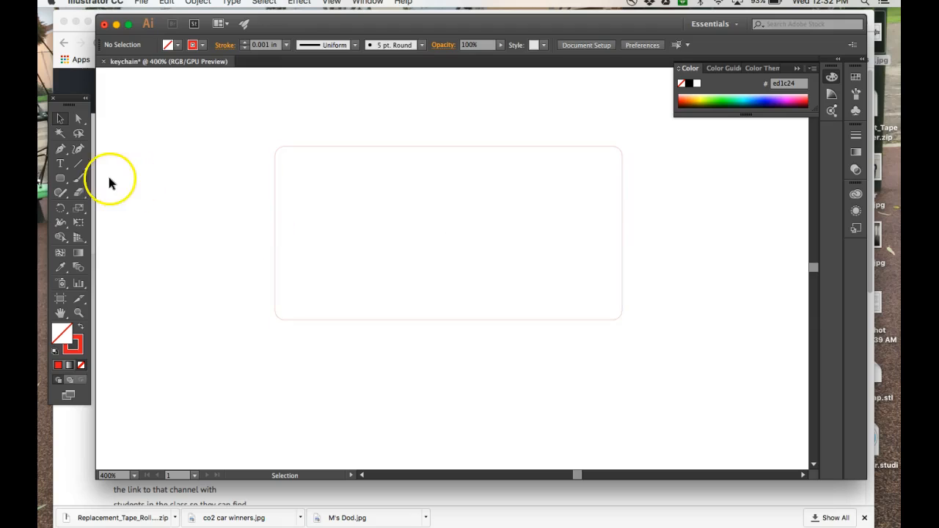
pyautogui.click(60, 180)
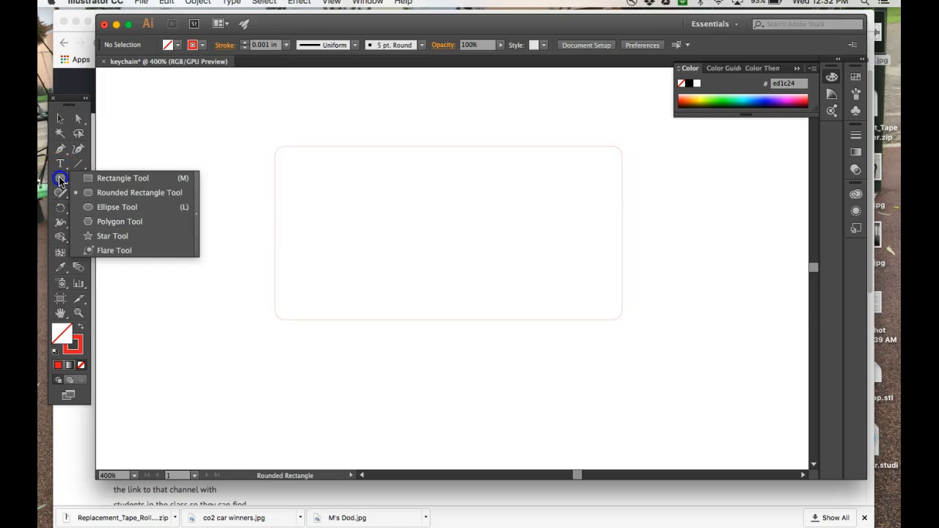
pyautogui.moveTo(60, 181); pyautogui.dragTo(98, 206)
pyautogui.click(62, 178)
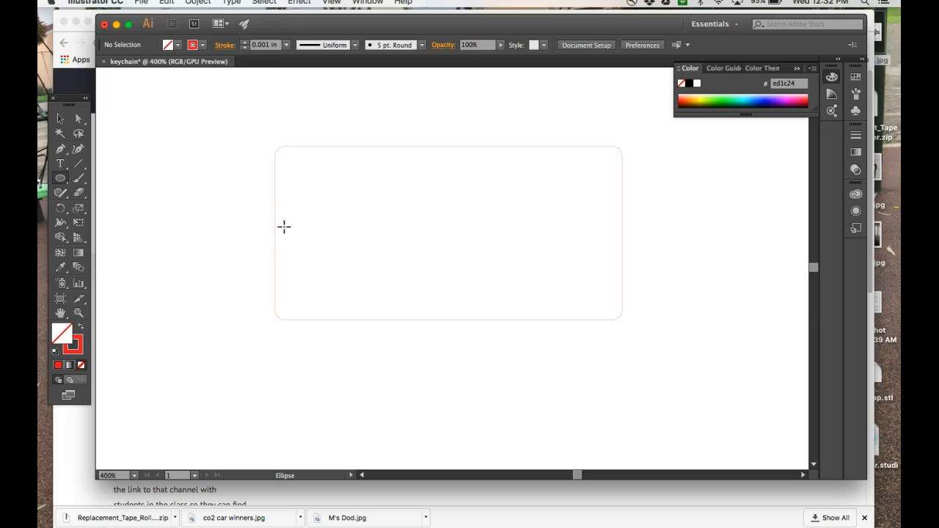
pyautogui.moveTo(281, 221); pyautogui.dragTo(305, 250)
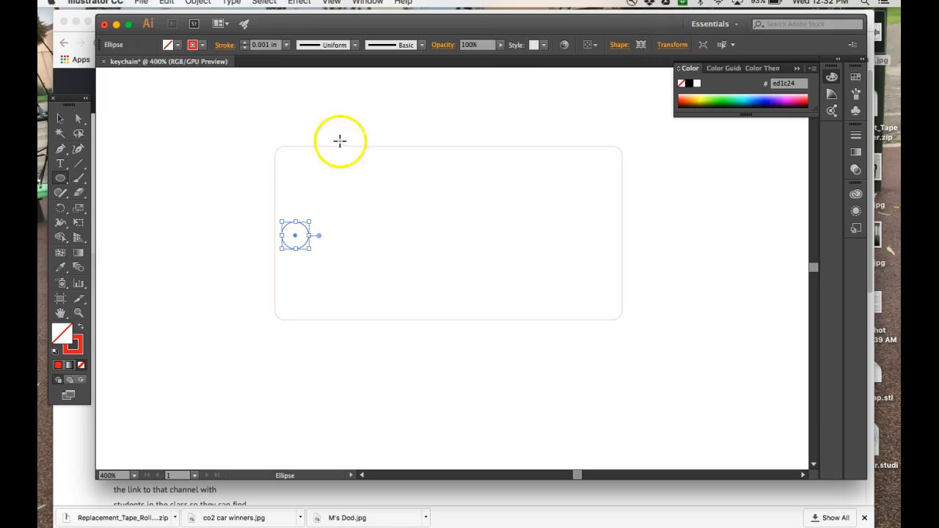
# Size the circle to 0.25 in by 0.25 in.
pyautogui.click(671, 44)
pyautogui.click(658, 65)
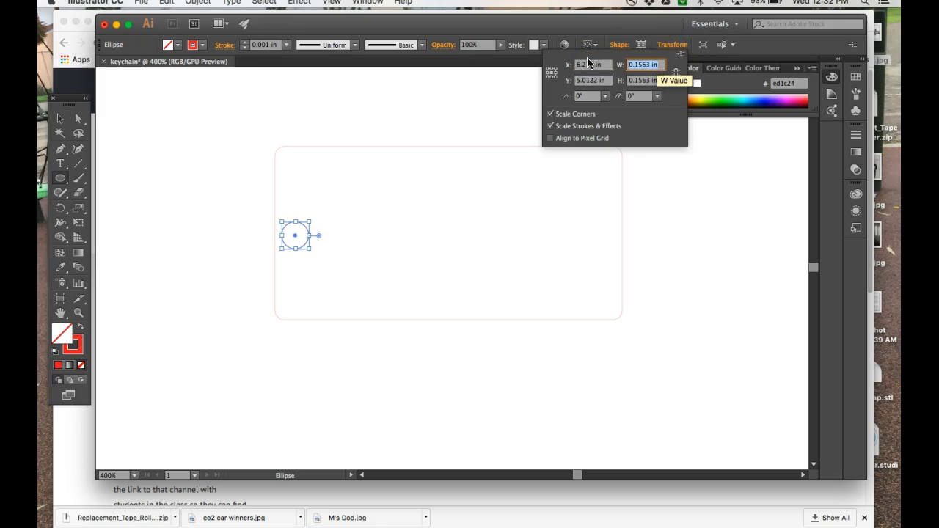
pyautogui.write('.25')
pyautogui.press('Tab')
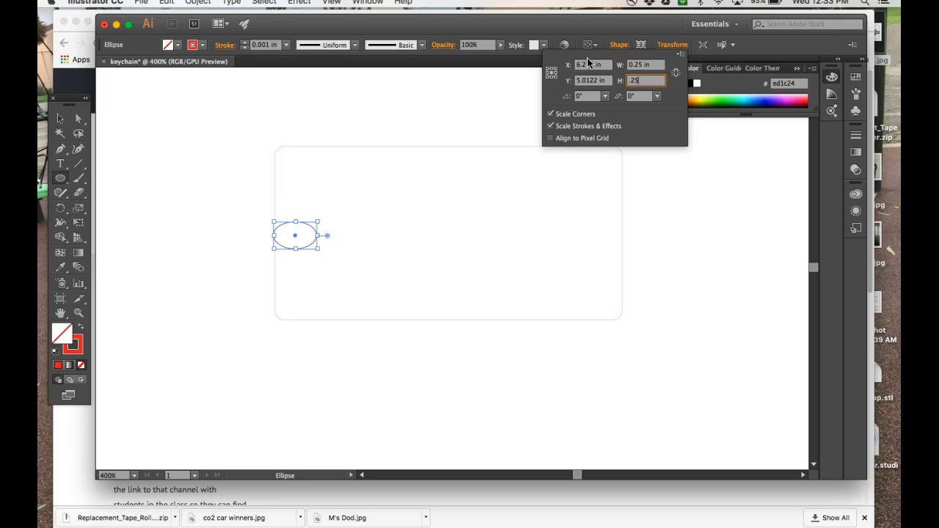
pyautogui.write('.25')
pyautogui.press('Return')
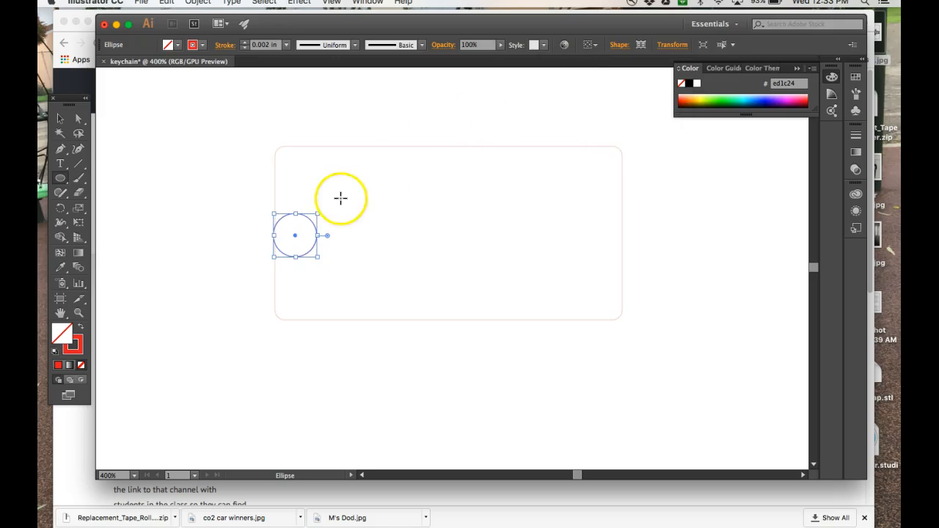
# Move the circle slightly right inside the rectangle and deselect it.
pyautogui.click(60, 118)
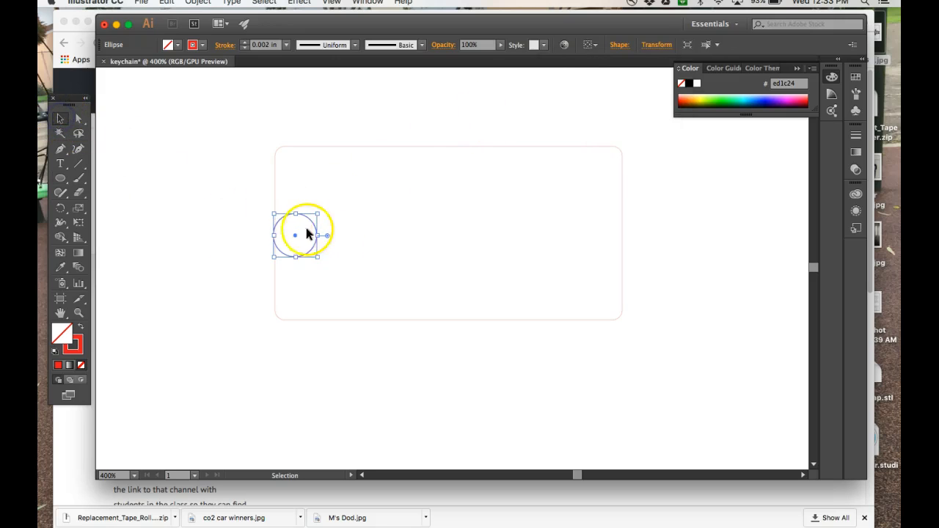
pyautogui.moveTo(294, 234); pyautogui.dragTo(314, 236)
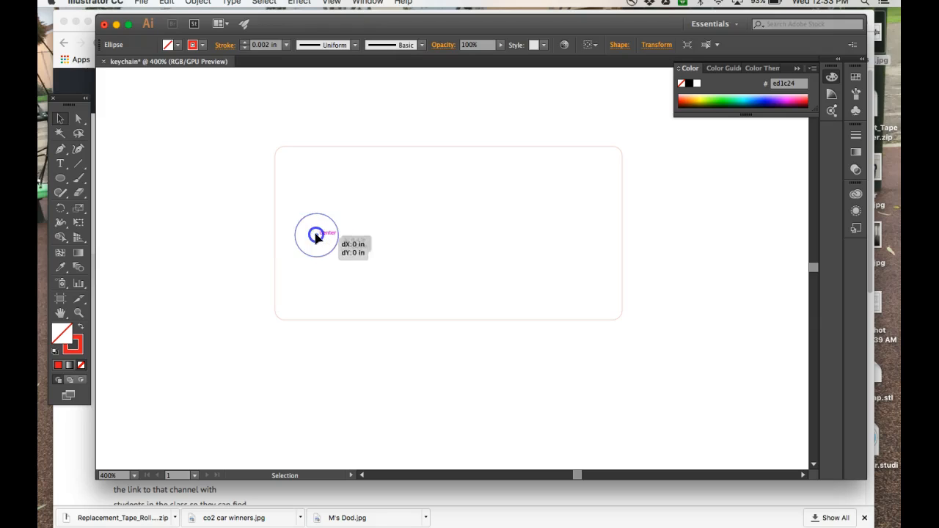
pyautogui.keyDown('shift'); pyautogui.click(274, 208); pyautogui.keyUp('shift')
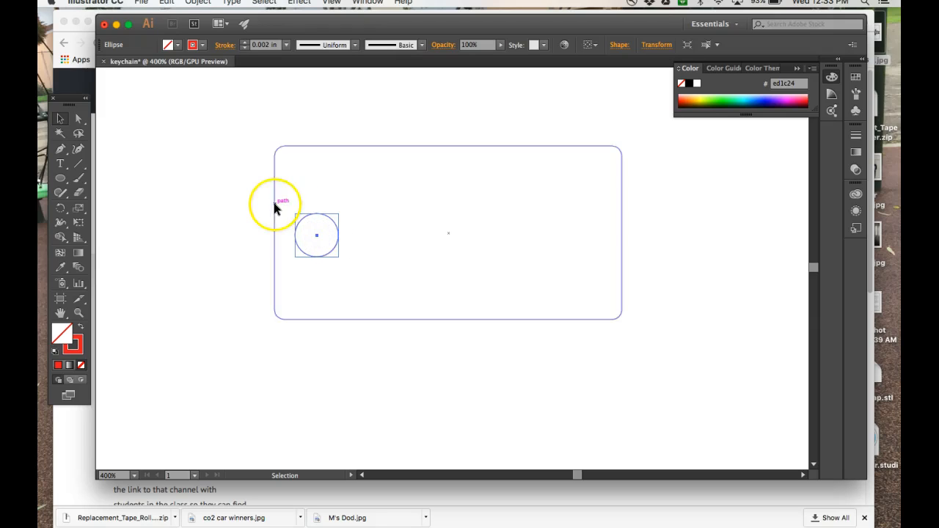
pyautogui.click(195, 250)
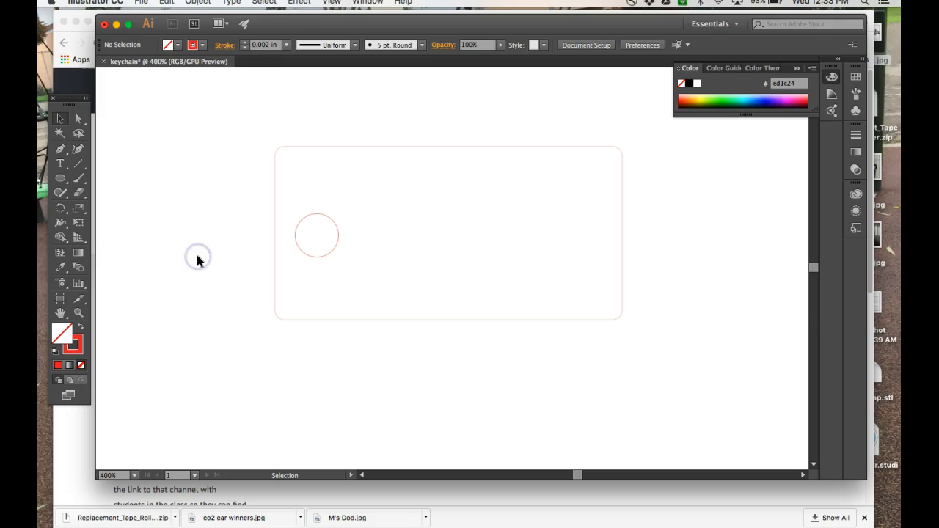
# Give the circle a 0.001 in stroke weight, then deselect it.
pyautogui.click(322, 218)
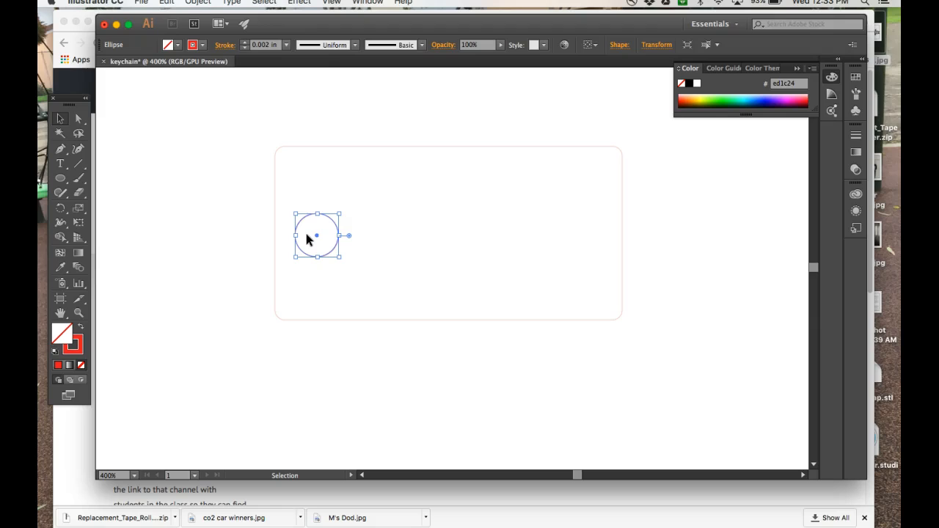
pyautogui.click(275, 44)
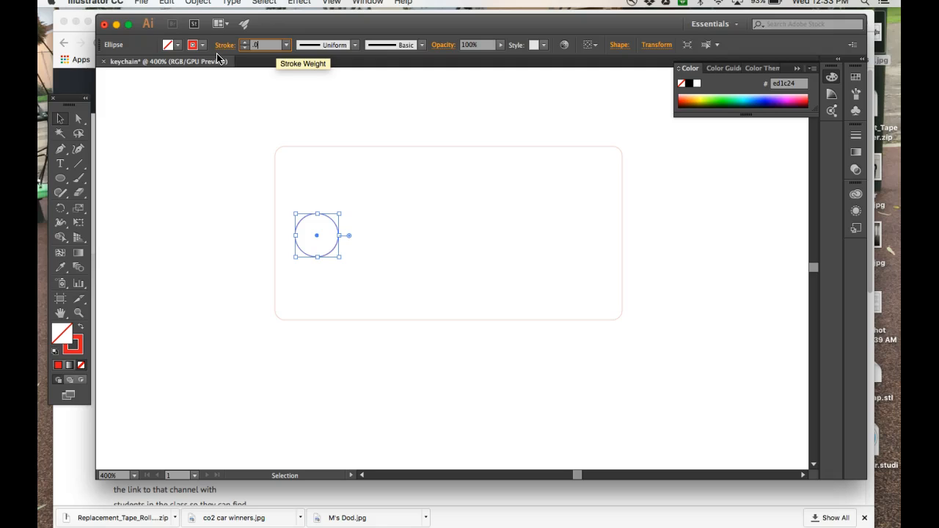
pyautogui.write('.001')
pyautogui.press('Return')
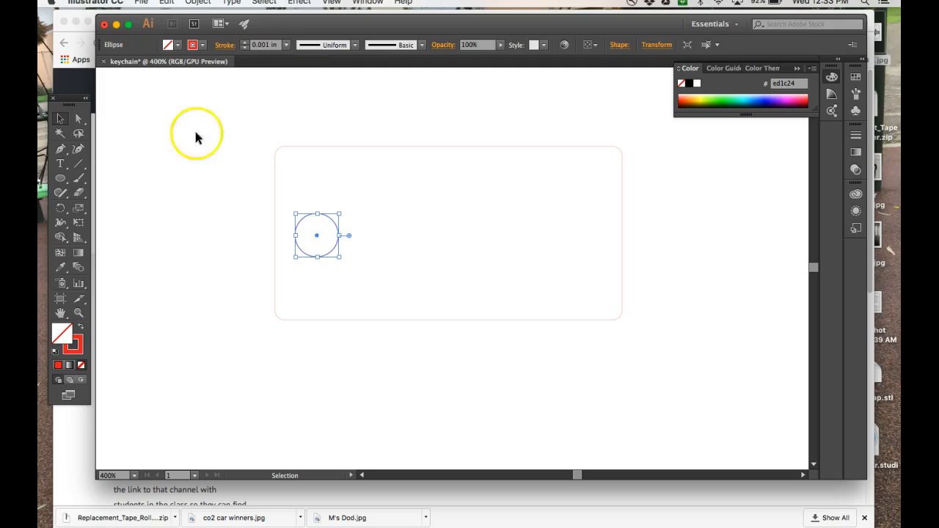
pyautogui.click(188, 219)
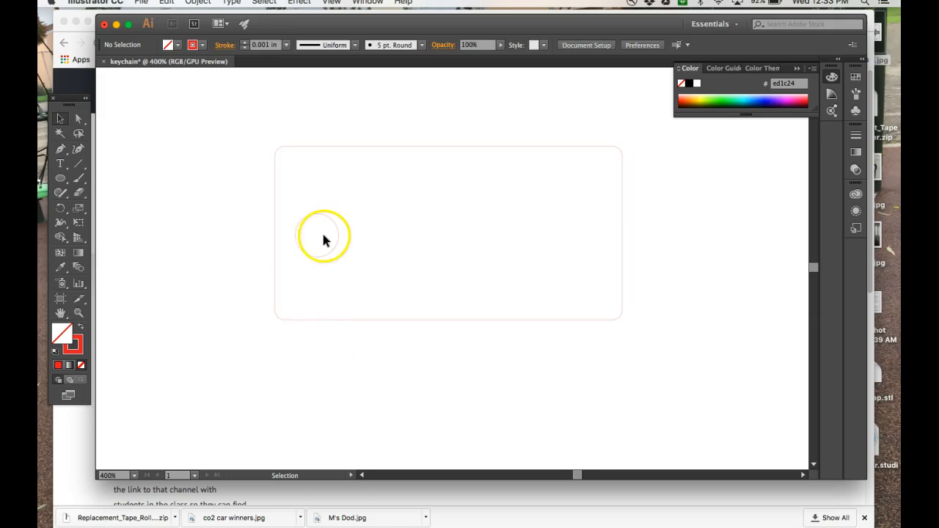
# Type the owner's full name as a text line near the top of the keychain.
pyautogui.click(61, 163)
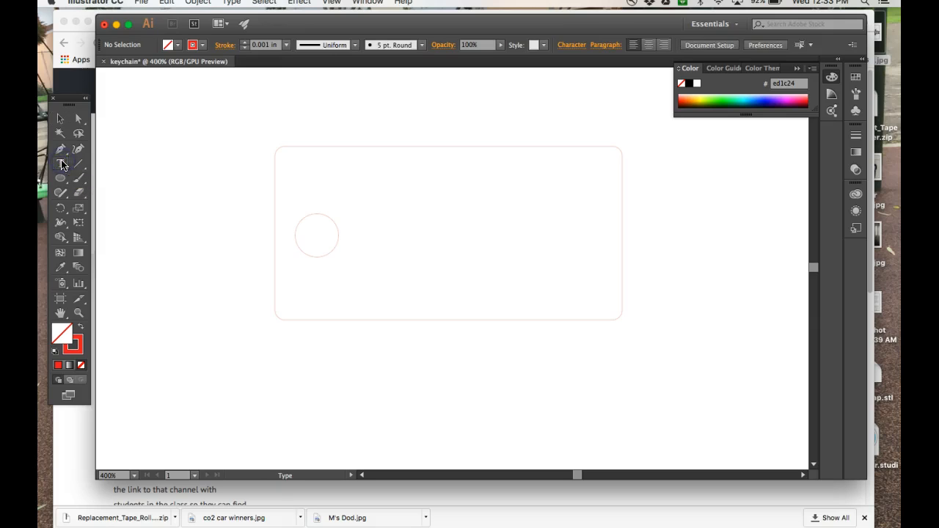
pyautogui.click(361, 167)
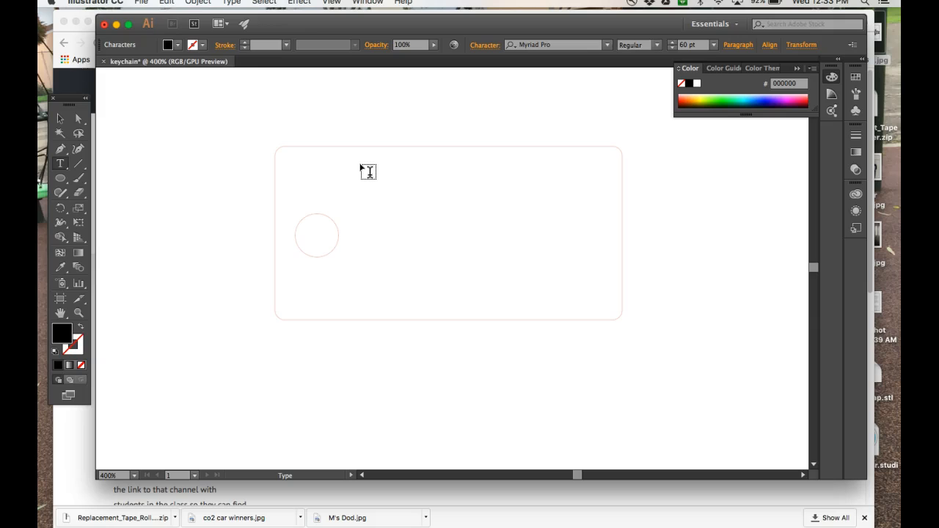
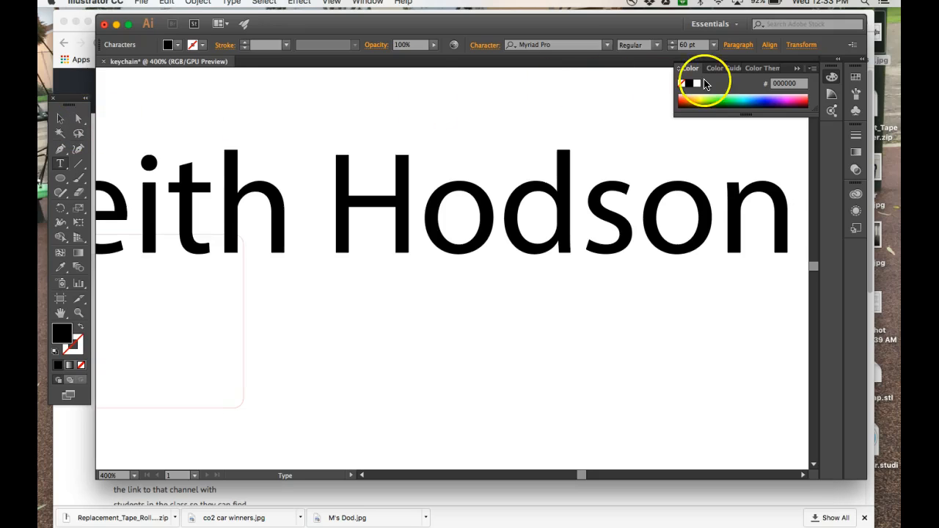
pyautogui.moveTo(792, 222); pyautogui.dragTo(450, 237)
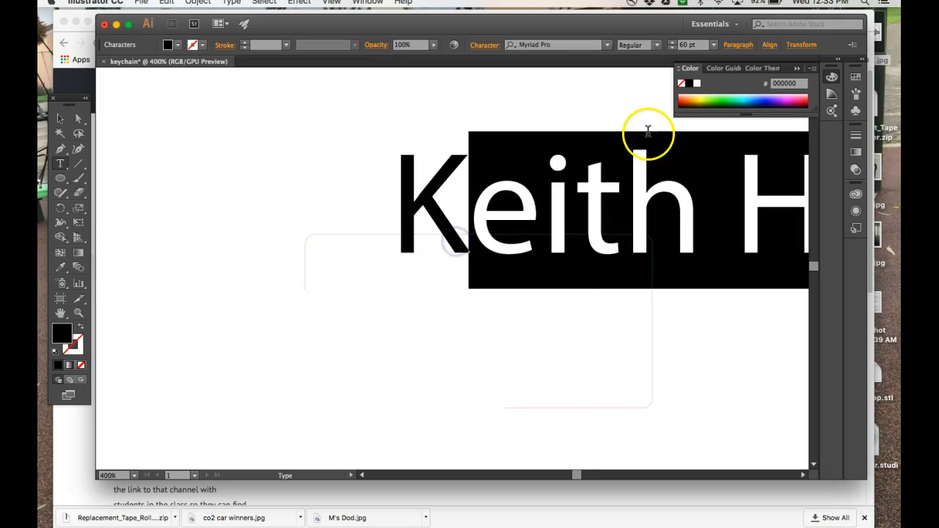
pyautogui.click(486, 190)
pyautogui.moveTo(486, 190); pyautogui.dragTo(686, 300)
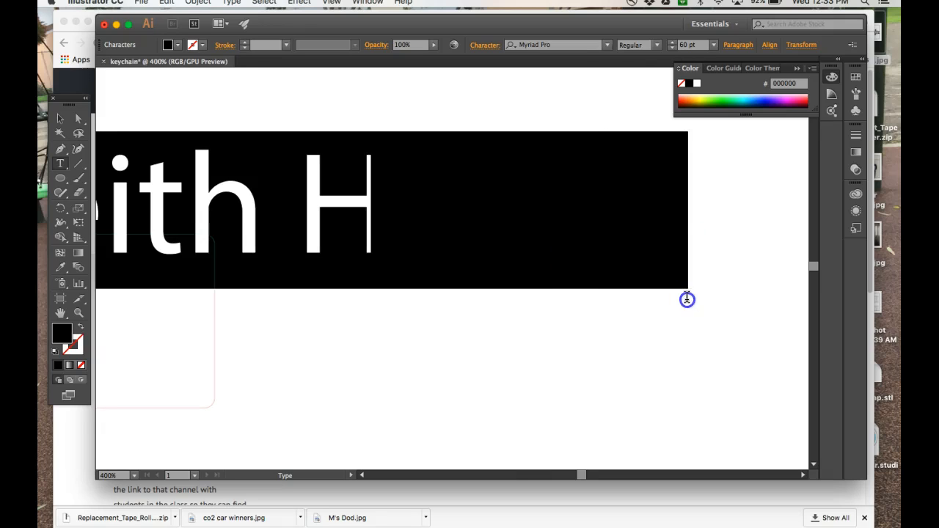
# Set the name text to 10 pt and the leftover letter n to 12 pt.
pyautogui.click(713, 46)
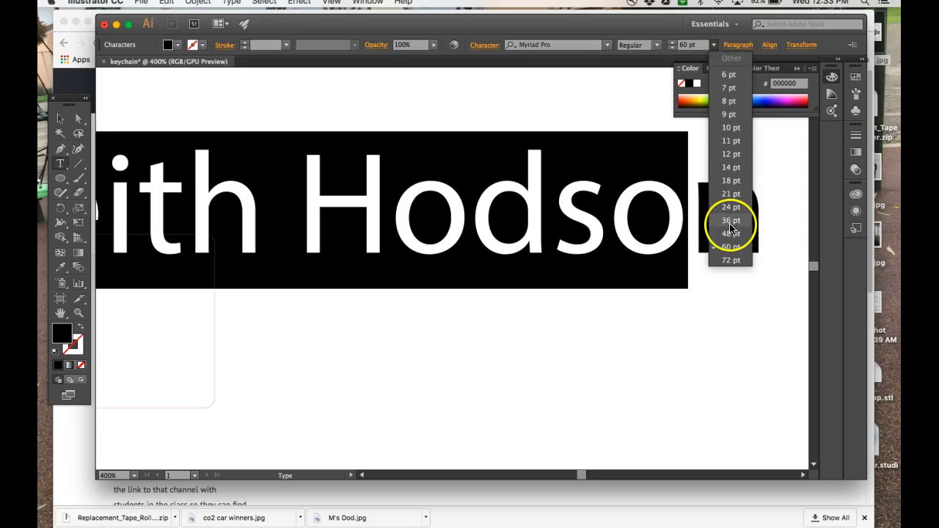
pyautogui.click(729, 127)
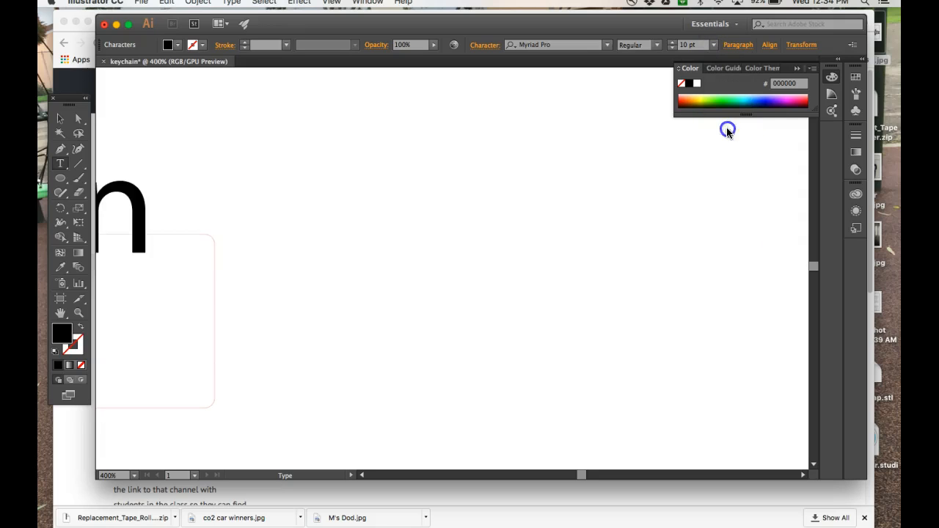
pyautogui.hscroll(-6, 374, 282)
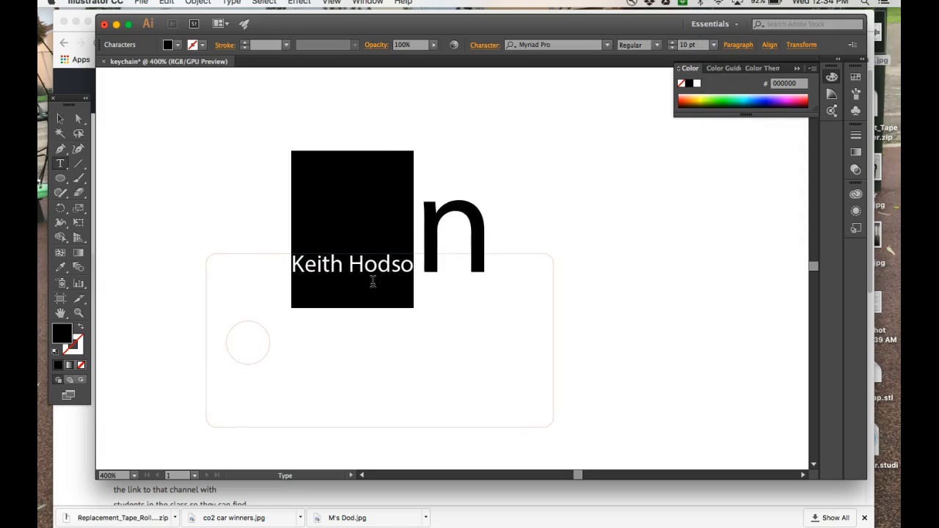
pyautogui.moveTo(421, 239); pyautogui.dragTo(474, 234)
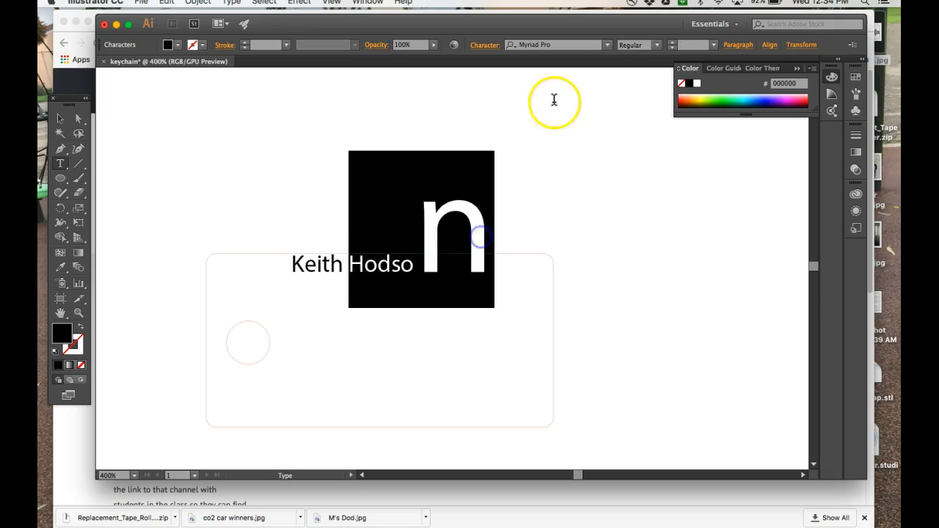
pyautogui.click(712, 47)
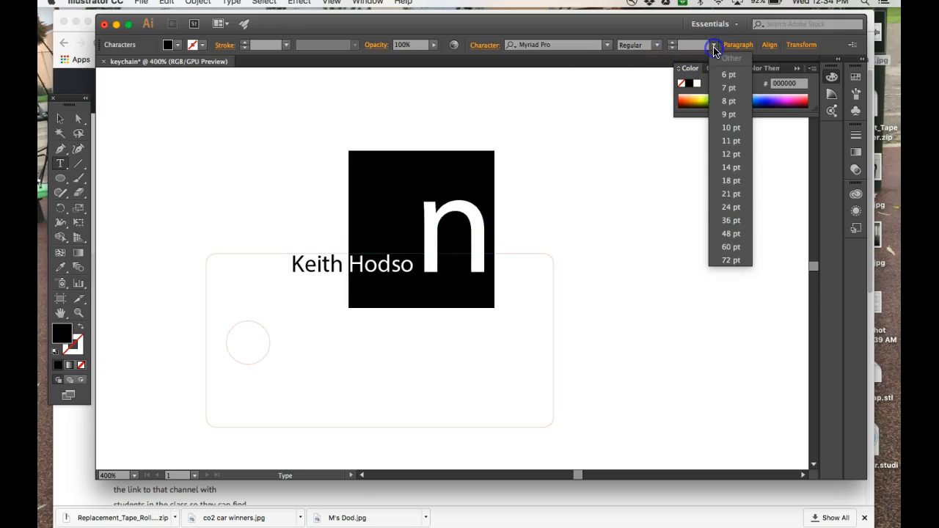
pyautogui.click(734, 153)
pyautogui.click(502, 334)
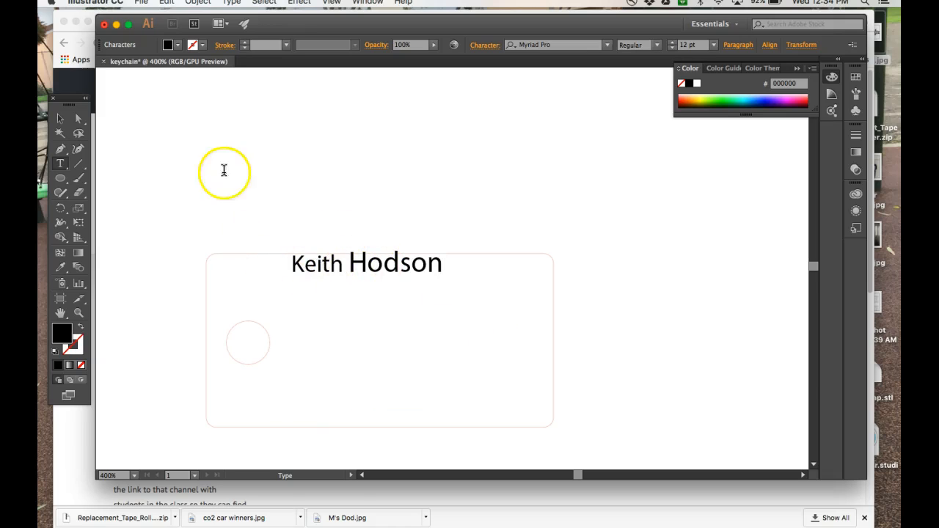
# Enlarge the name text block, shift it left over the keychain, then switch to Chrome.
pyautogui.click(61, 121)
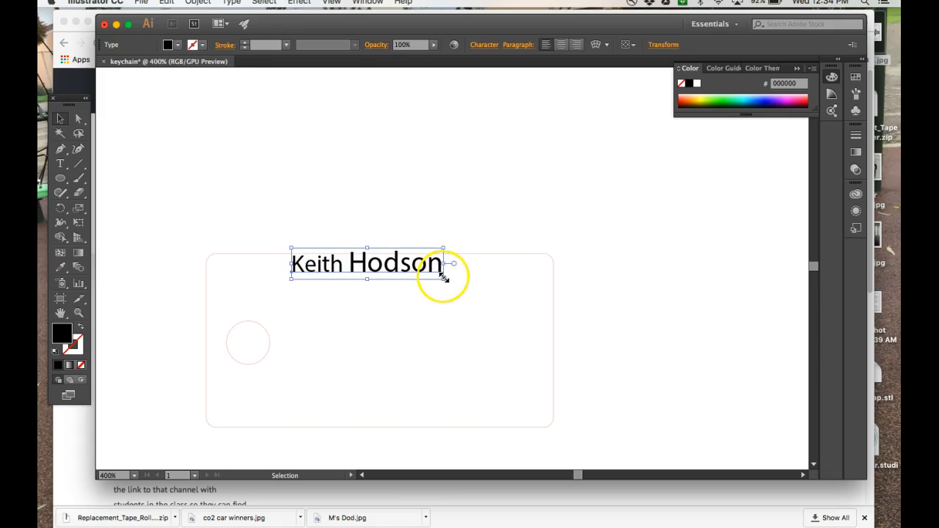
pyautogui.moveTo(443, 278); pyautogui.dragTo(746, 339)
pyautogui.click(597, 310)
pyautogui.moveTo(604, 300); pyautogui.dragTo(584, 302)
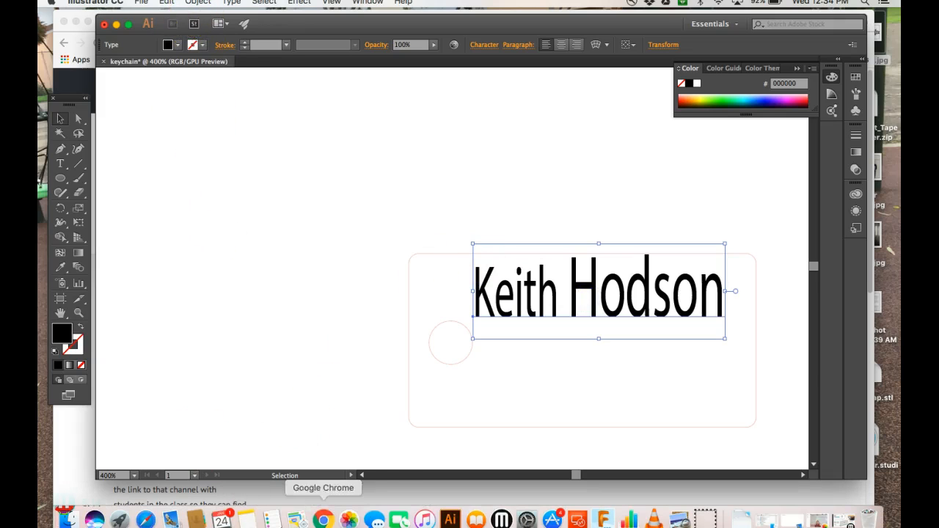
pyautogui.click(323, 520)
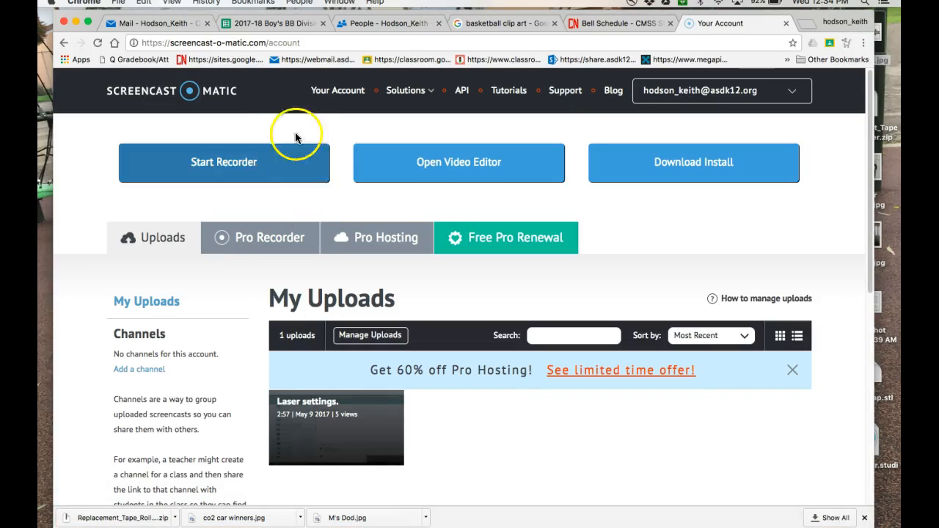
# Copy the plain outline basketball image from the clip art results and return to Illustrator.
pyautogui.click(488, 23)
pyautogui.scroll(-3, 459, 383)
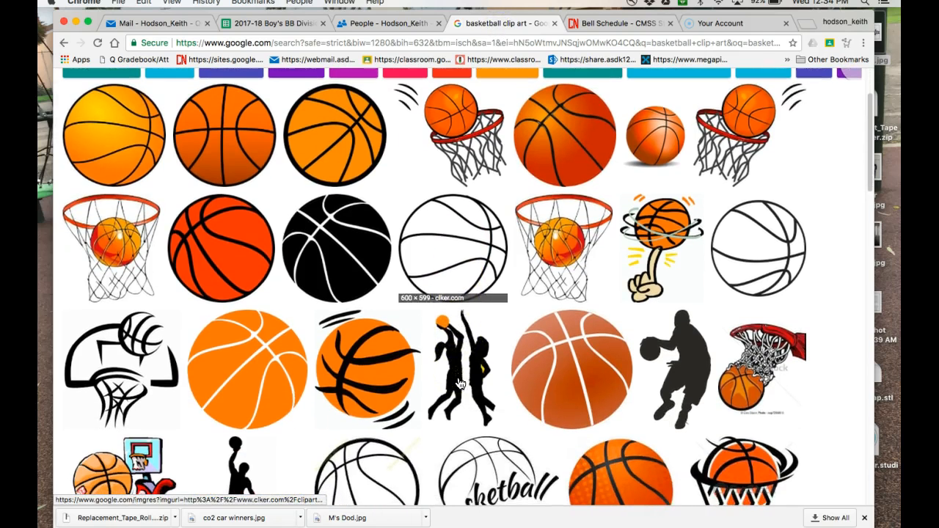
pyautogui.click(450, 247)
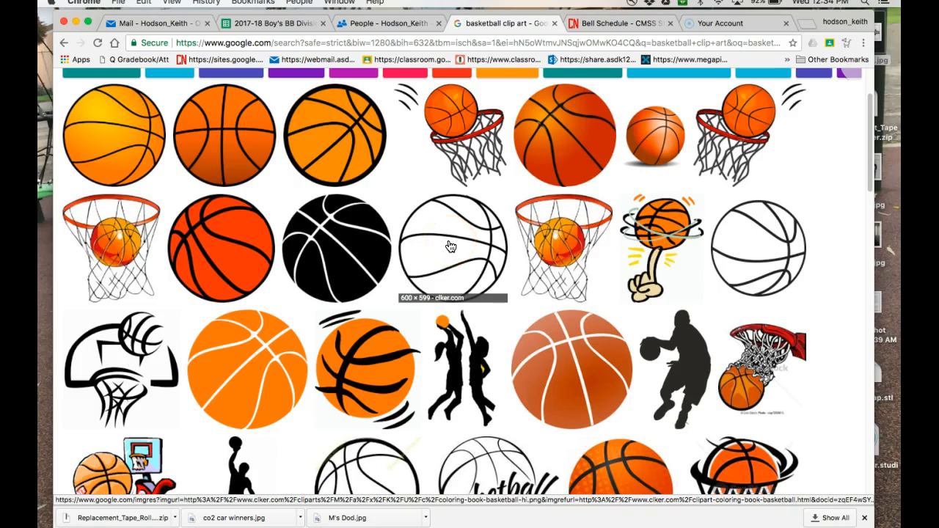
pyautogui.rightClick(451, 247)
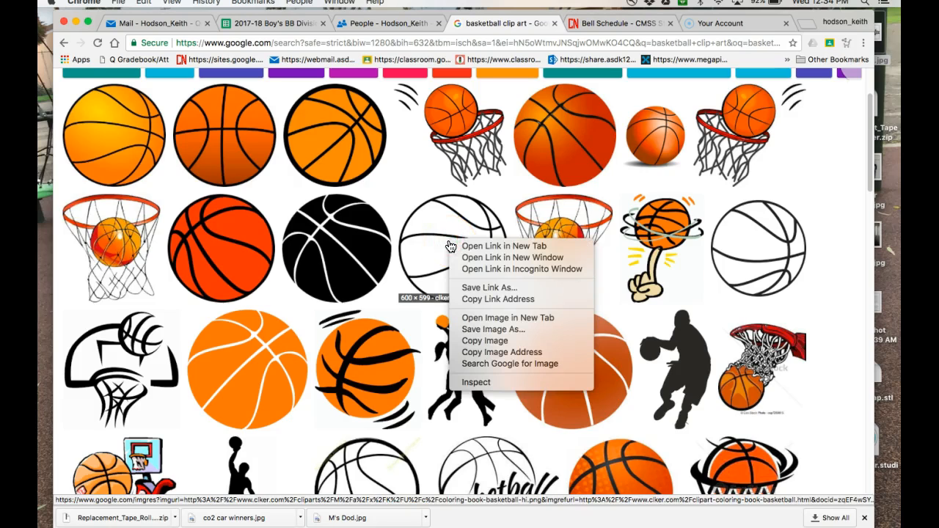
pyautogui.click(484, 335)
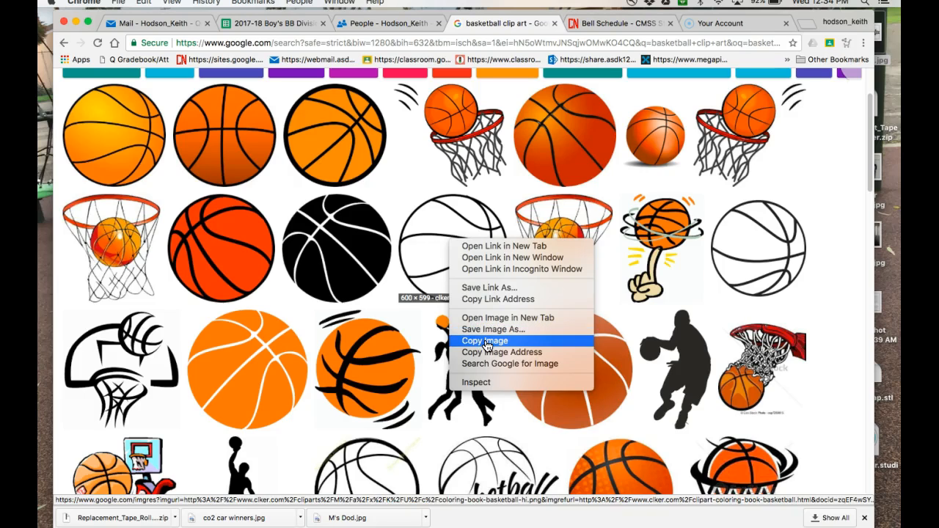
pyautogui.click(486, 341)
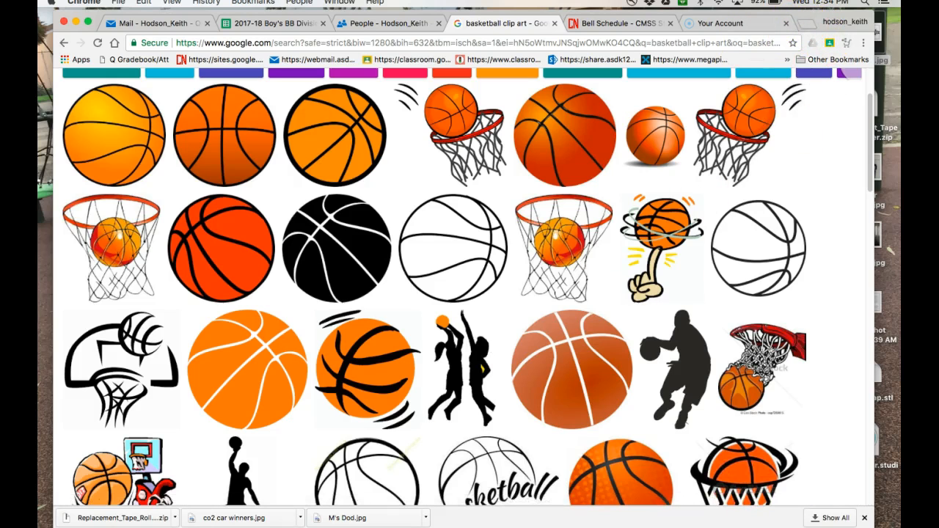
pyautogui.click(449, 521)
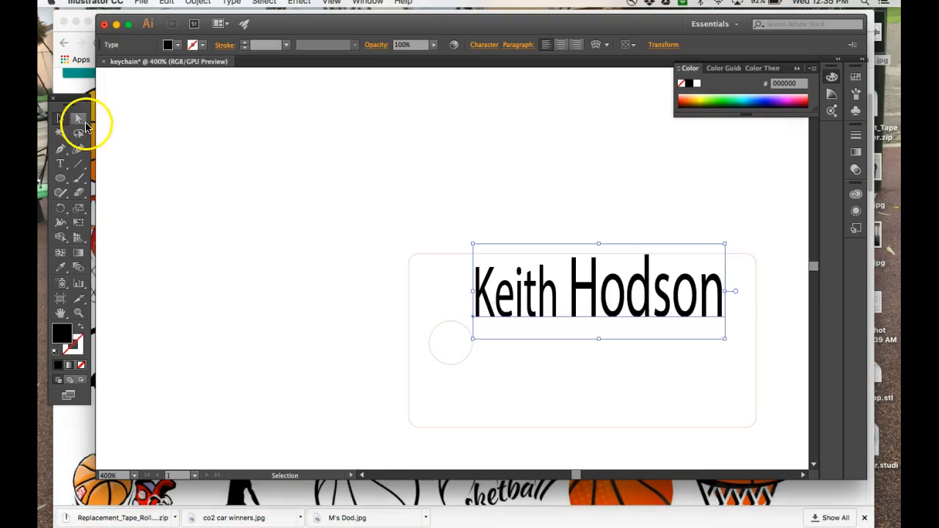
# Paste the basketball image into the keychain document and show the Object > Image Trace submenu.
pyautogui.click(570, 377)
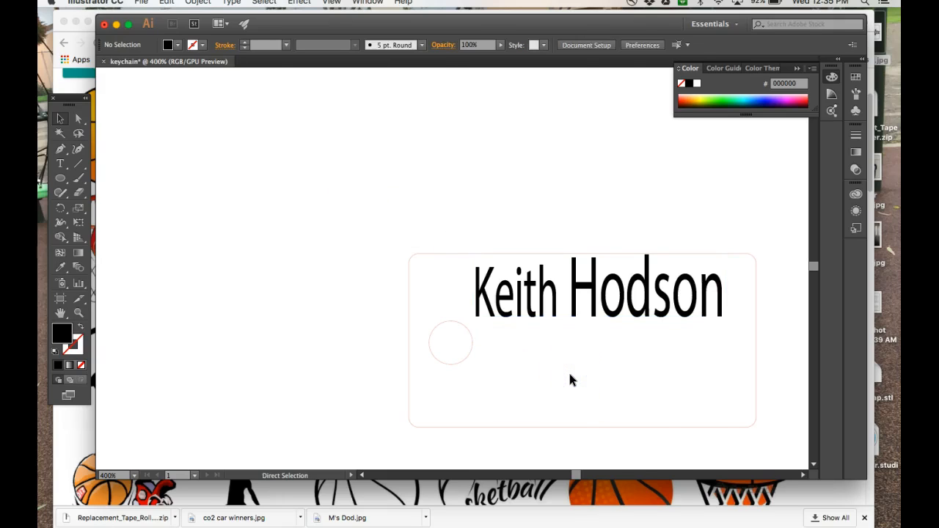
pyautogui.press('super+v')
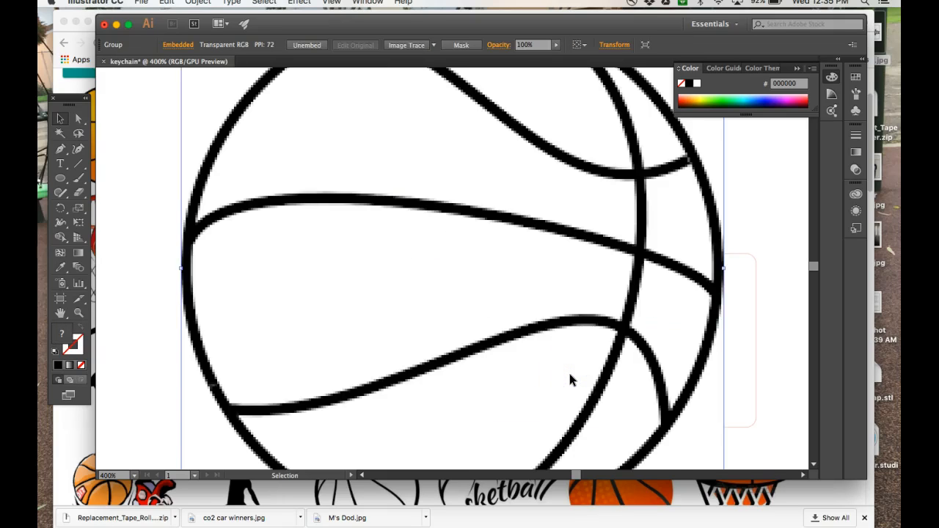
pyautogui.scroll(5, 572, 380)
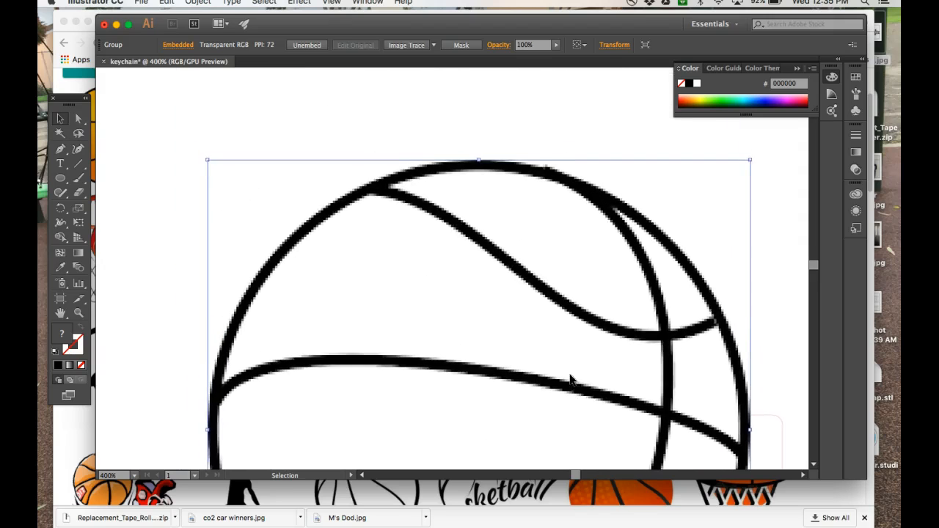
pyautogui.scroll(-4, 572, 379)
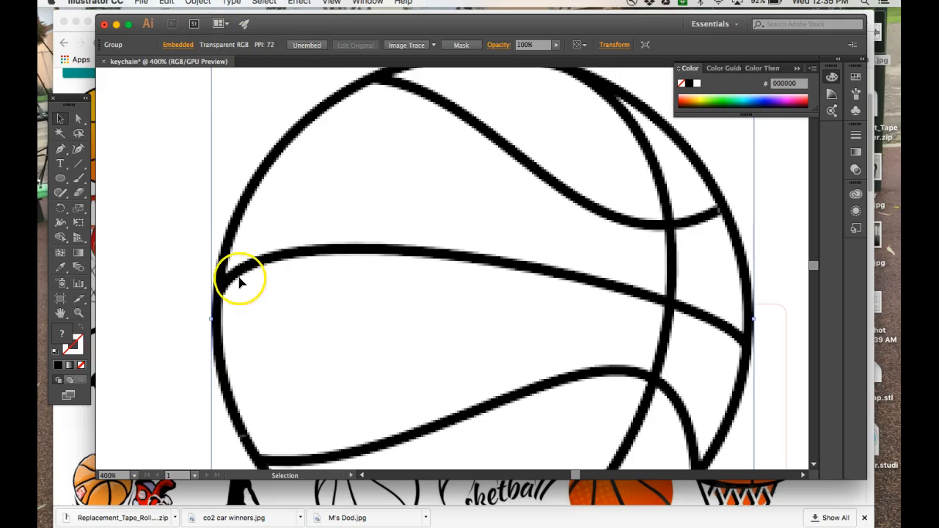
pyautogui.click(196, 3)
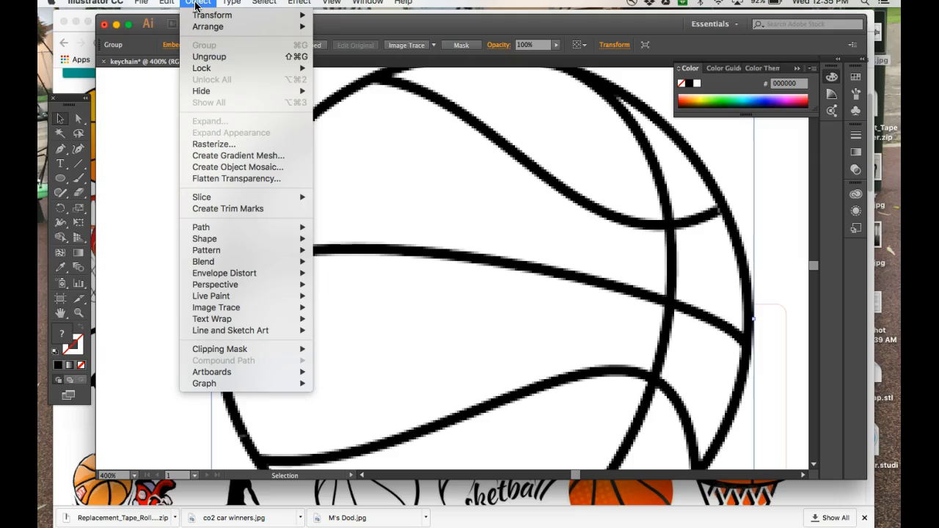
pyautogui.moveTo(241, 309)
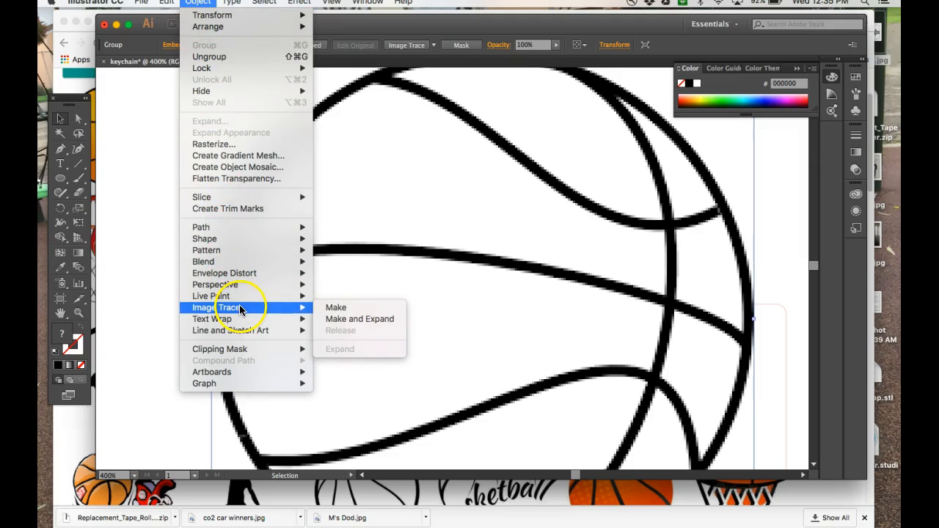
# Trace the basketball with Make and Expand into vector paths and zoom out to view it.
pyautogui.click(357, 323)
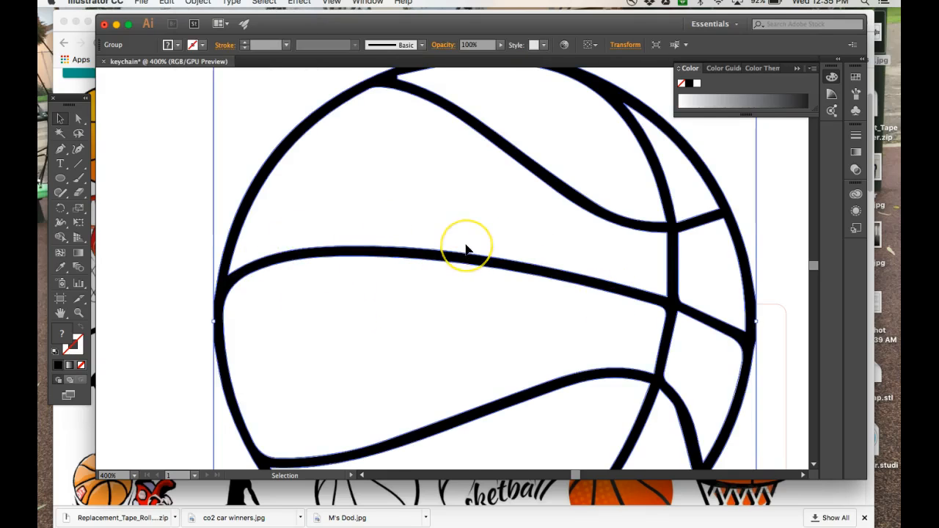
pyautogui.scroll(3, 466, 249)
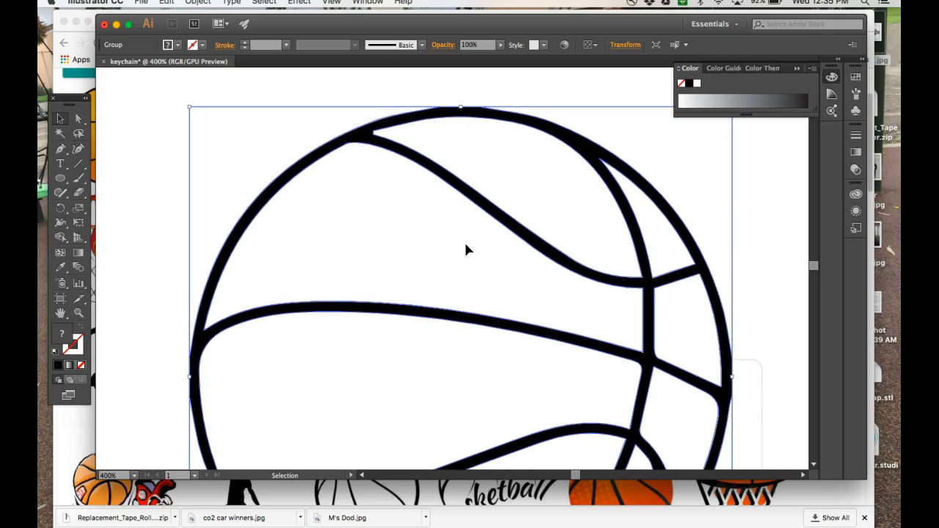
pyautogui.press('super+minus')
pyautogui.press('super+minus')
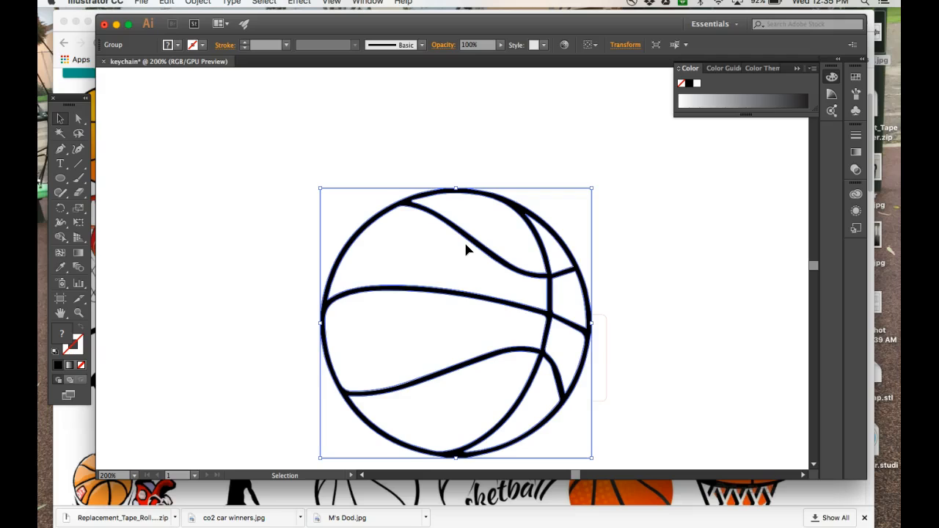
pyautogui.scroll(-2, 465, 248)
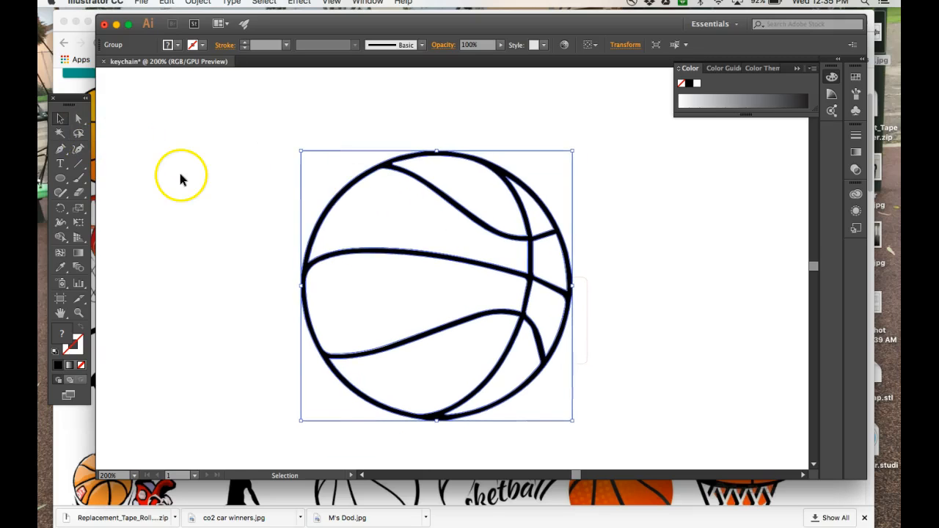
pyautogui.click(193, 210)
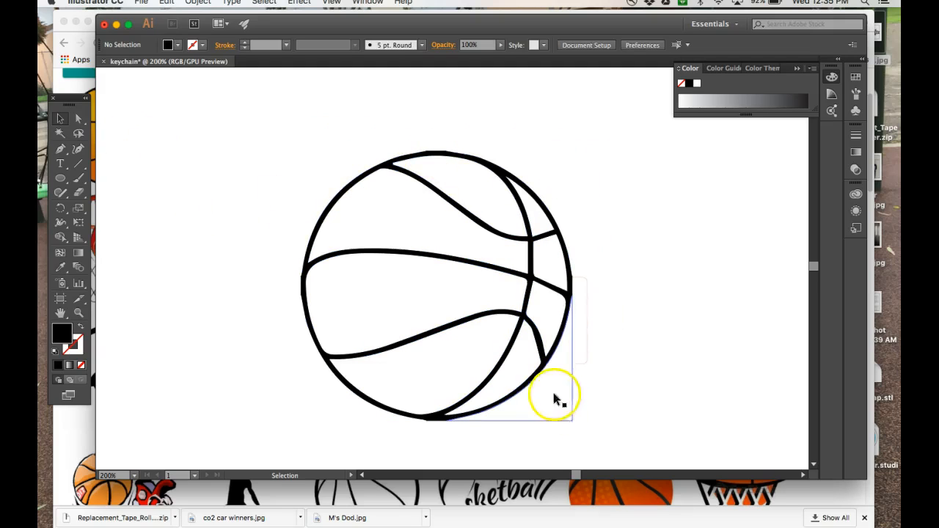
# Delete the four white background corner pieces around the traced basketball.
pyautogui.click(78, 119)
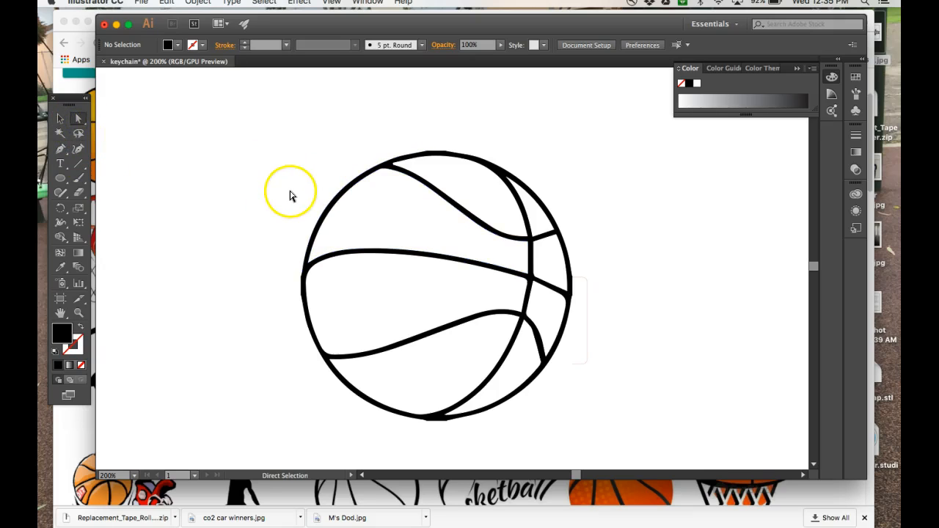
pyautogui.click(307, 195)
pyautogui.press('Delete')
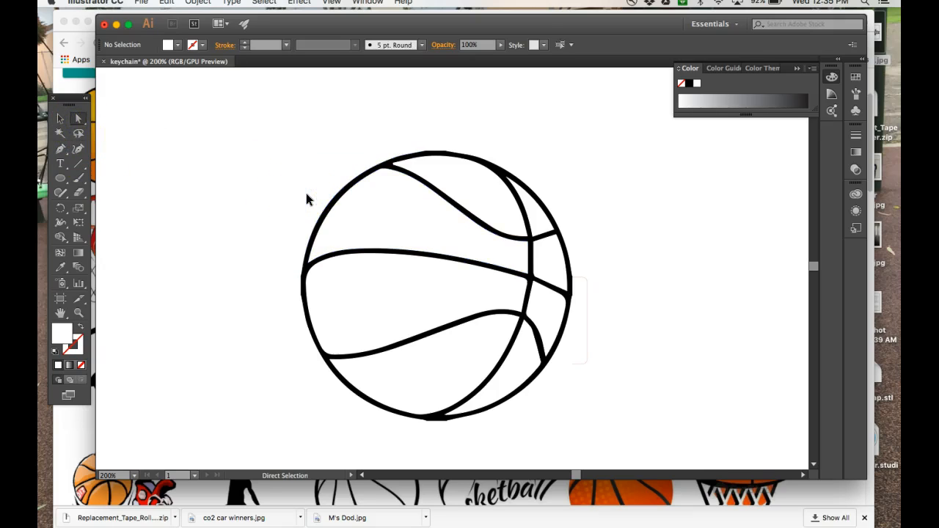
pyautogui.click(548, 159)
pyautogui.press('Delete')
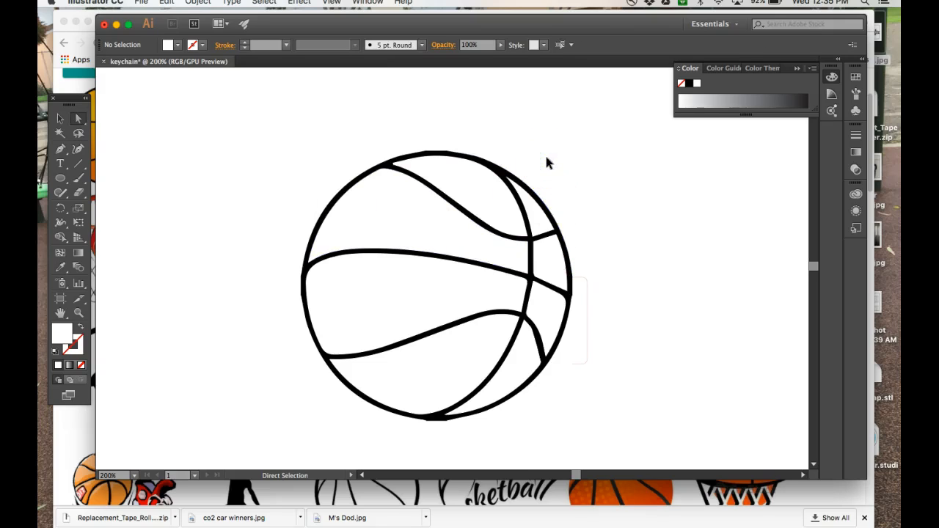
pyautogui.click(557, 385)
pyautogui.press('Delete')
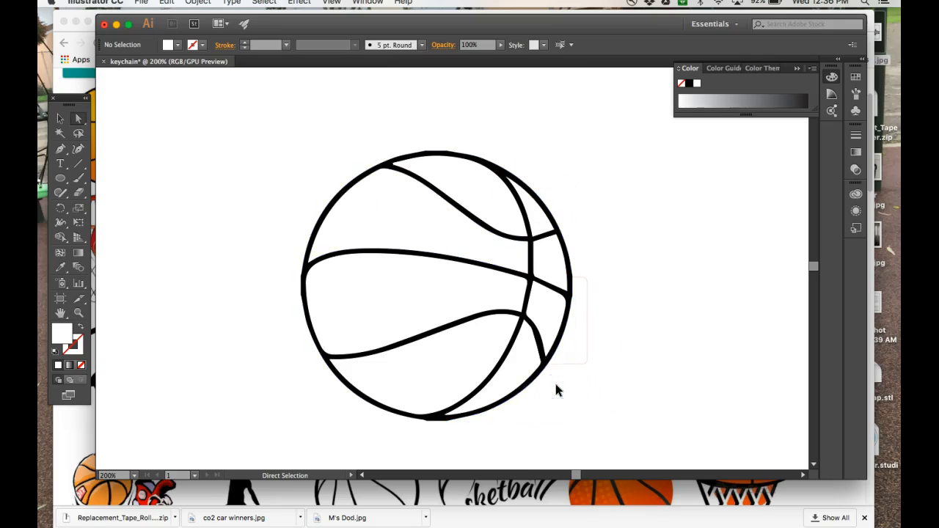
pyautogui.click(334, 411)
pyautogui.press('Delete')
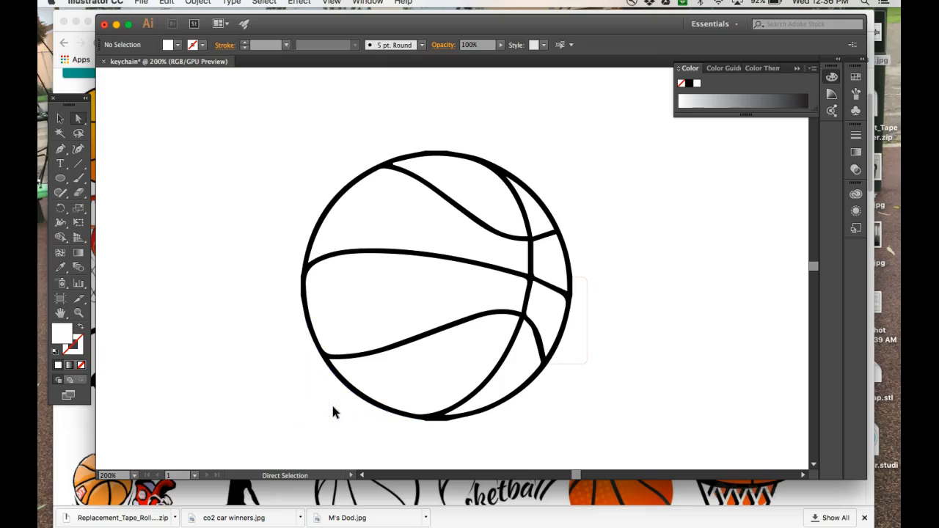
pyautogui.click(60, 118)
# Scale the basketball group down and rotate it about 26 degrees.
pyautogui.click(338, 208)
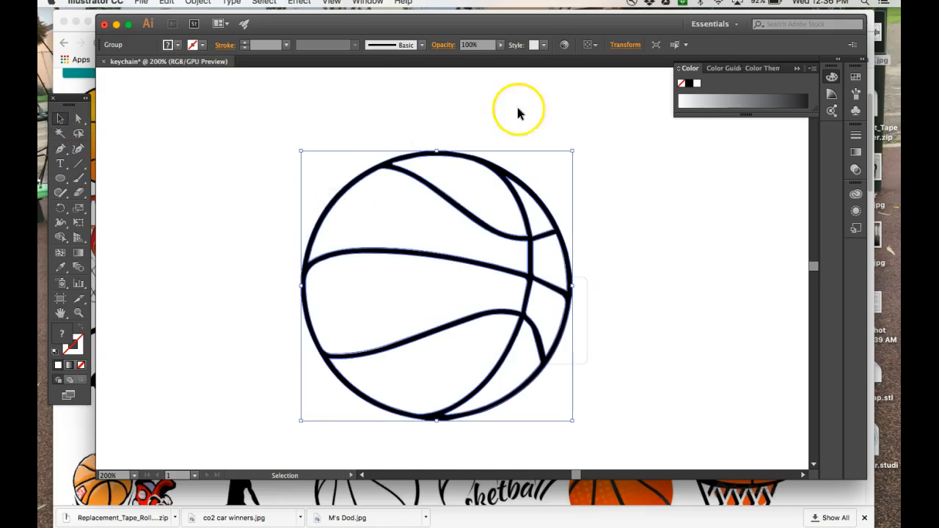
pyautogui.moveTo(301, 151); pyautogui.dragTo(422, 264)
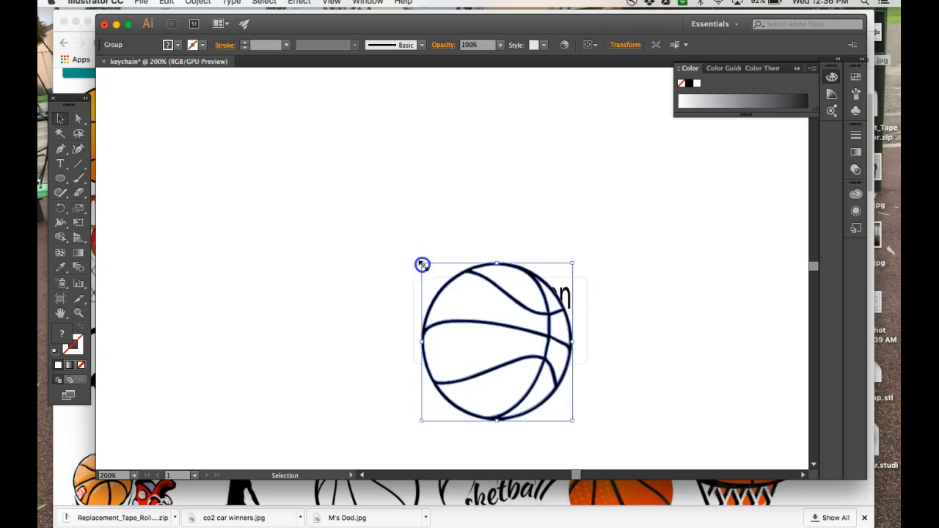
pyautogui.click(625, 45)
pyautogui.click(426, 262)
pyautogui.moveTo(415, 256); pyautogui.dragTo(474, 328)
pyautogui.click(310, 321)
# Shrink the basketball further and position it just below the name text on the keychain.
pyautogui.click(449, 397)
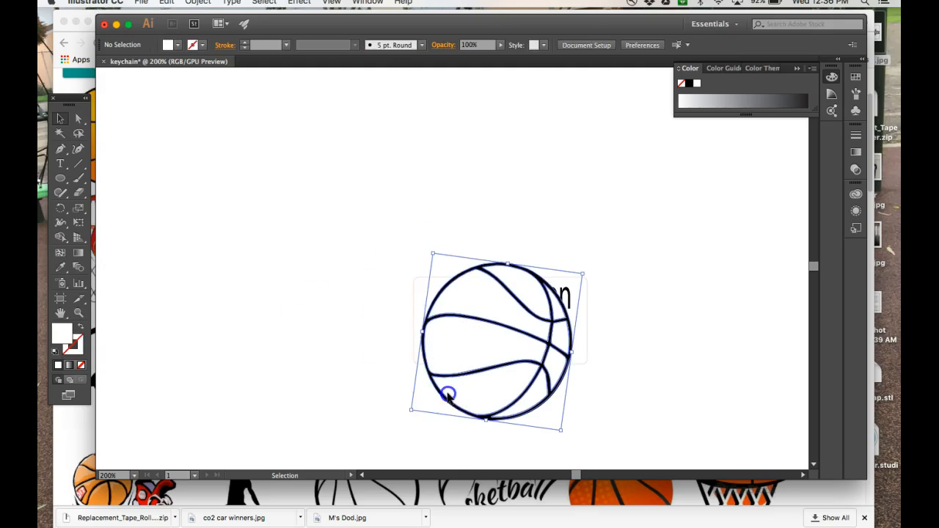
pyautogui.moveTo(413, 410); pyautogui.dragTo(500, 340)
pyautogui.moveTo(535, 304); pyautogui.dragTo(487, 334)
pyautogui.moveTo(449, 382); pyautogui.dragTo(467, 359)
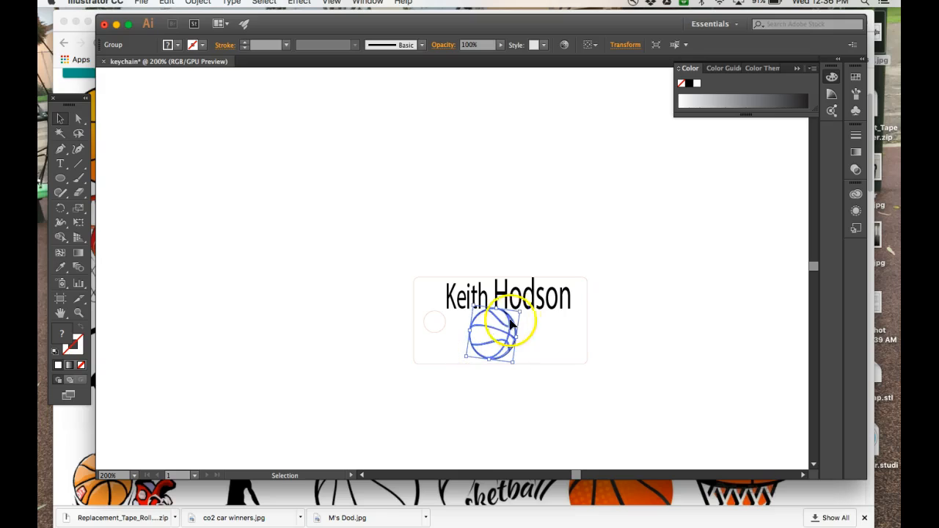
pyautogui.moveTo(521, 311); pyautogui.dragTo(484, 337)
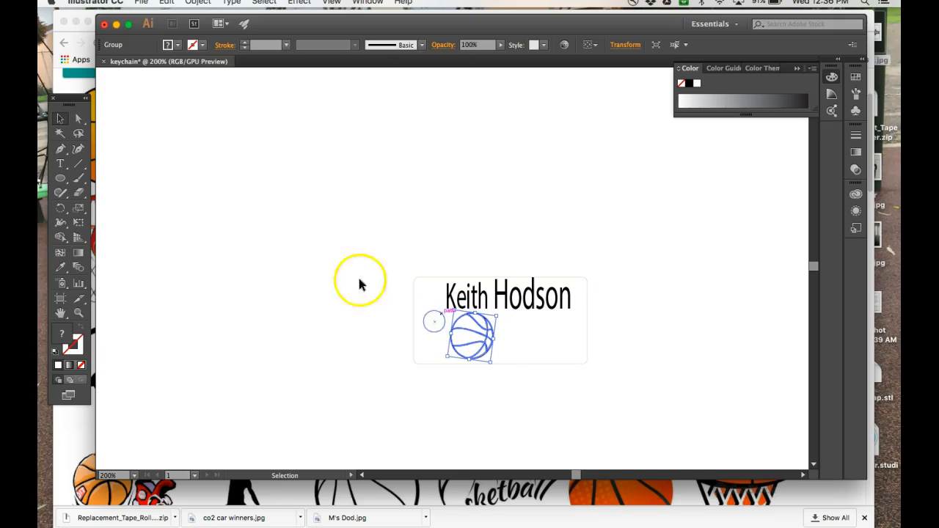
pyautogui.click(61, 165)
pyautogui.click(103, 164)
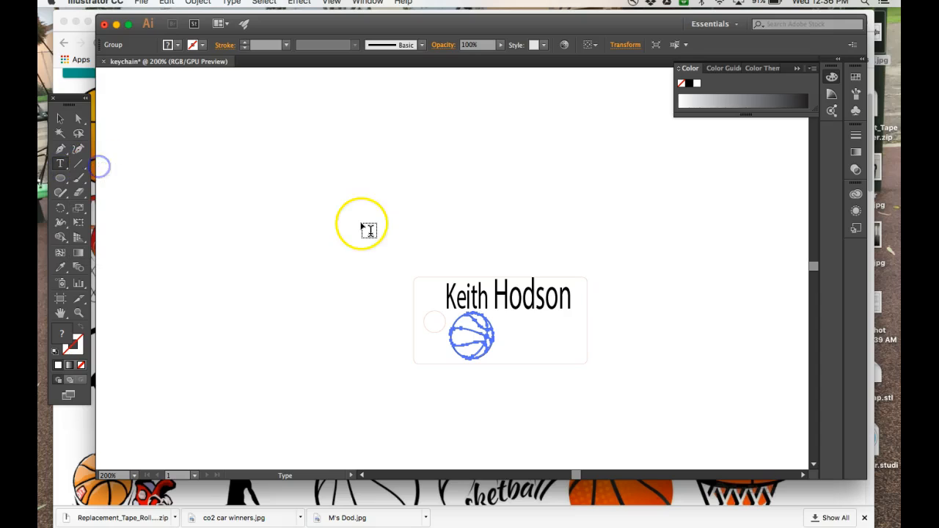
pyautogui.click(447, 221)
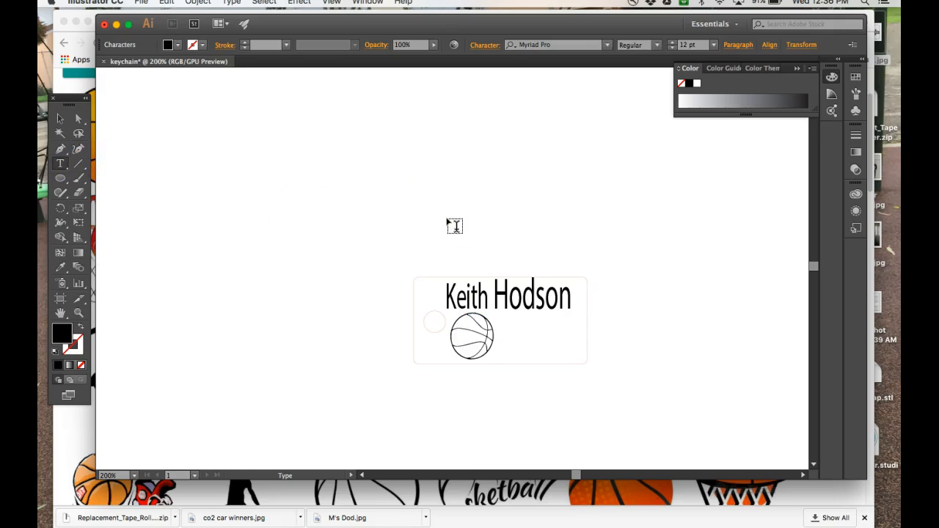
pyautogui.moveTo(455, 226); pyautogui.dragTo(484, 279)
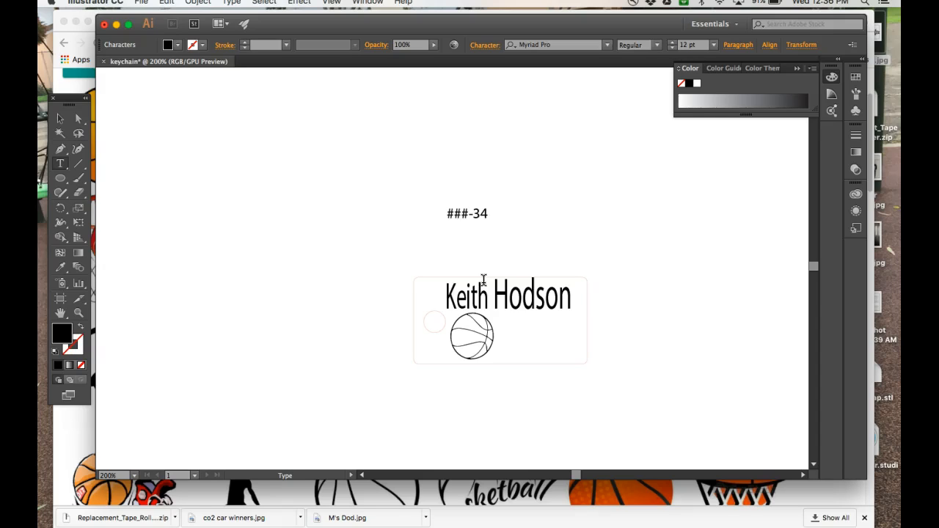
pyautogui.click(60, 117)
pyautogui.moveTo(444, 215); pyautogui.dragTo(523, 339)
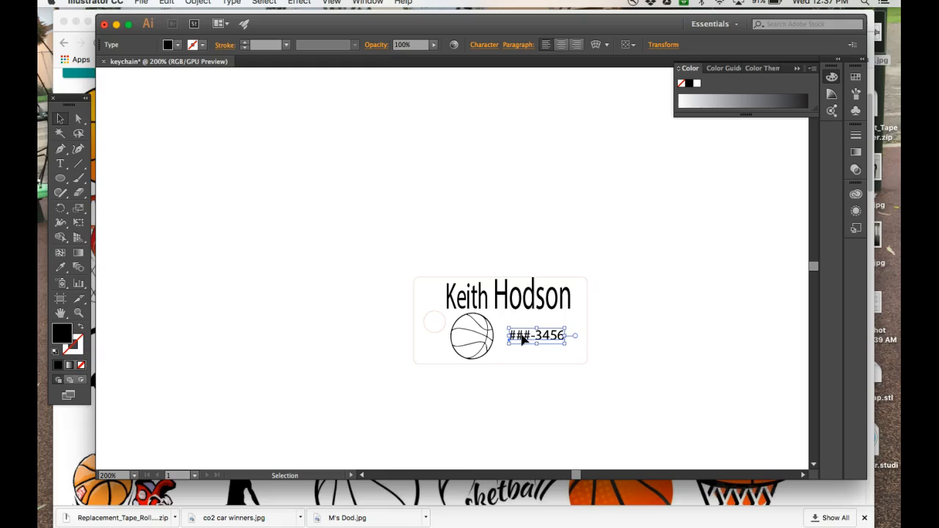
pyautogui.press('Delete')
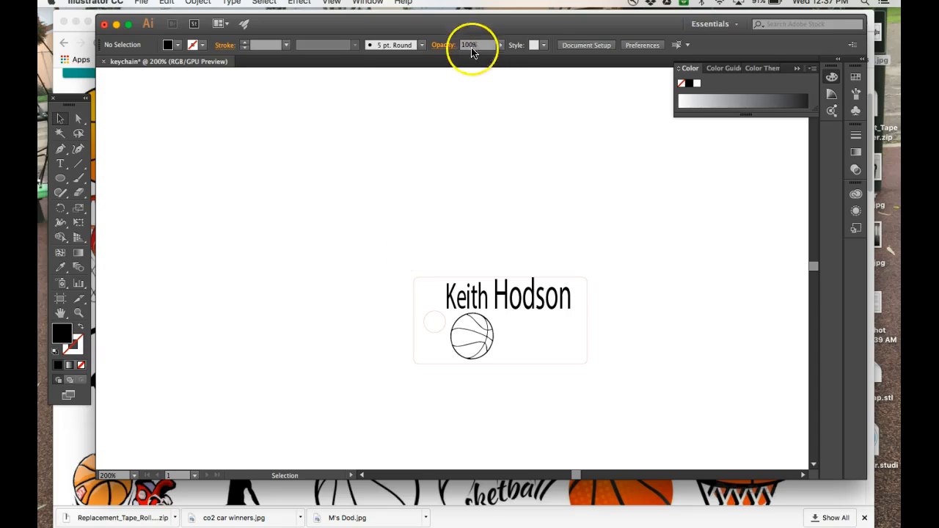
# Rearrange the Illustrator window over the browser and minimize the browser.
pyautogui.moveTo(463, 24); pyautogui.dragTo(460, 26)
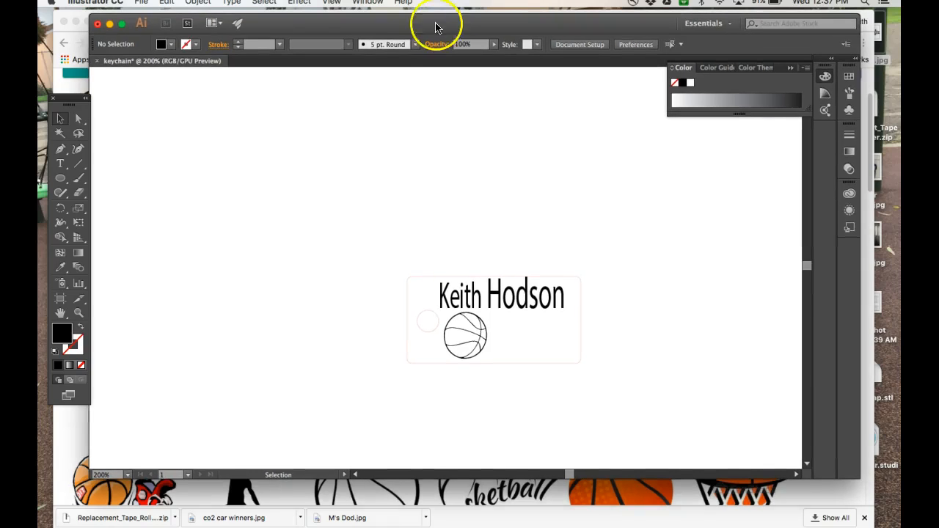
pyautogui.moveTo(378, 20); pyautogui.dragTo(462, 138)
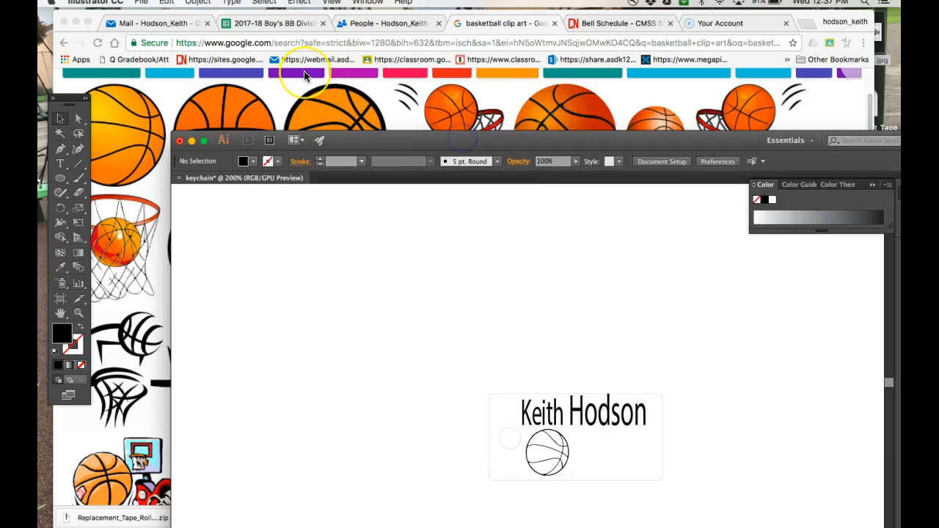
pyautogui.moveTo(367, 142); pyautogui.dragTo(378, 64)
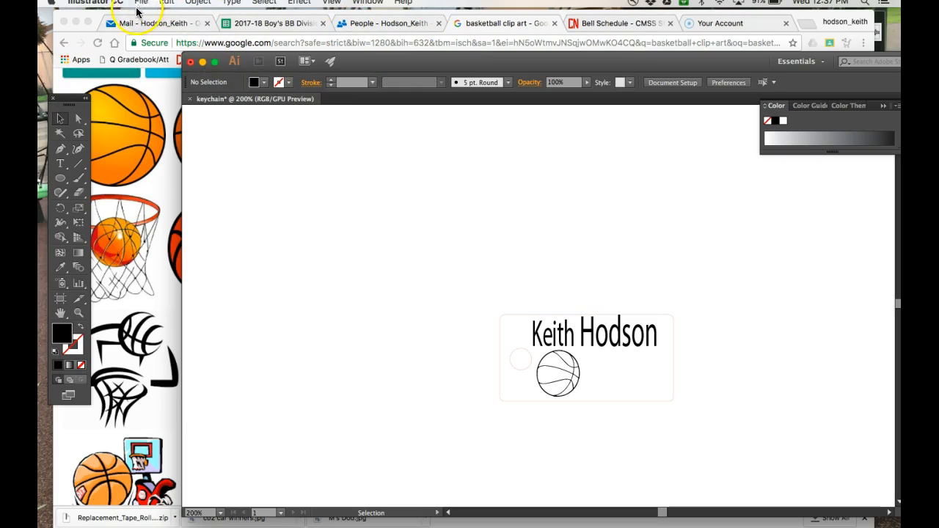
pyautogui.click(76, 22)
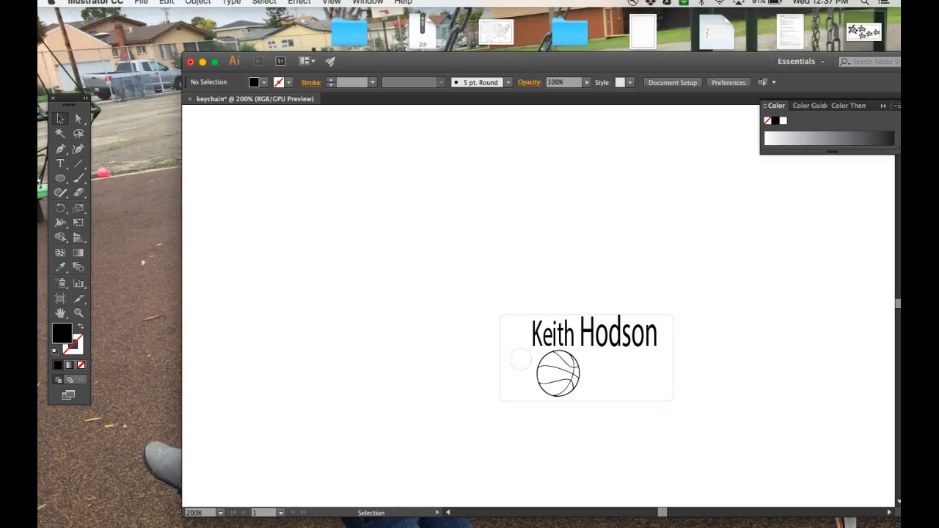
# Save the design as keychain.ai on the Desktop with default Illustrator options.
pyautogui.click(142, 4)
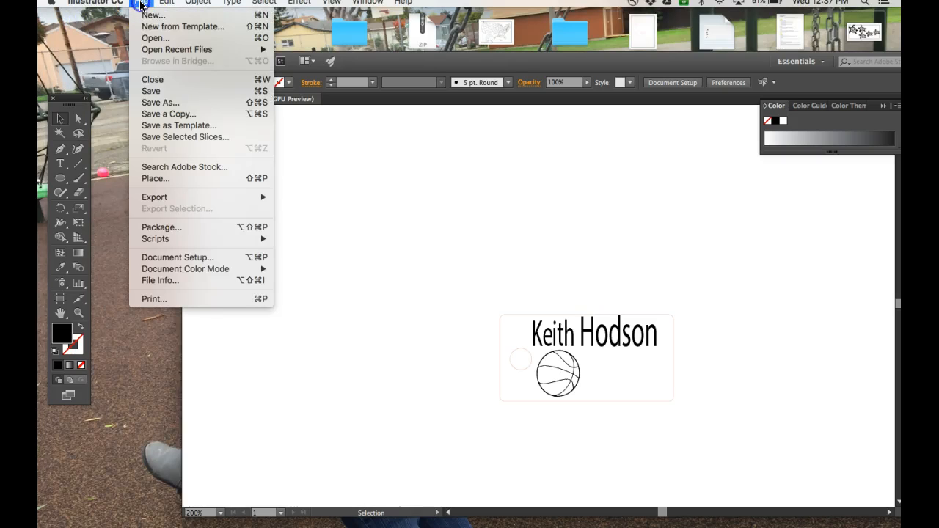
pyautogui.click(163, 103)
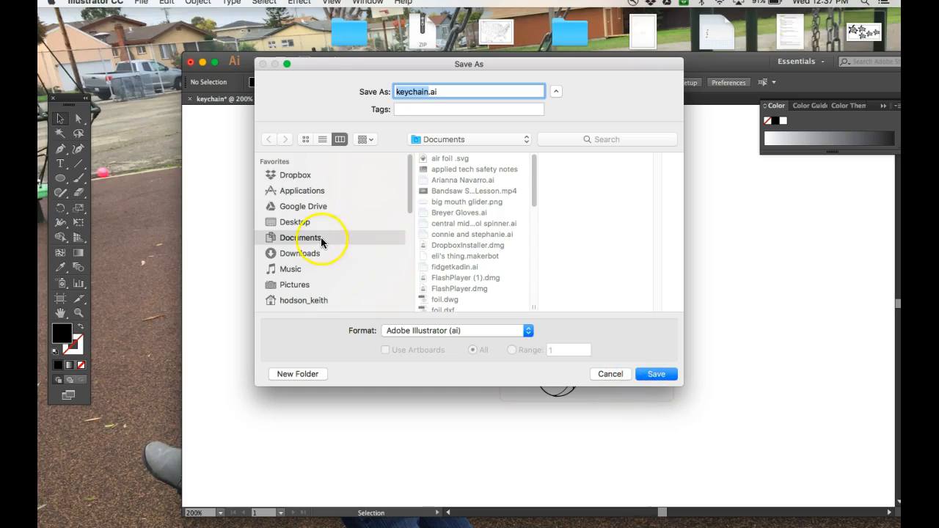
pyautogui.click(287, 225)
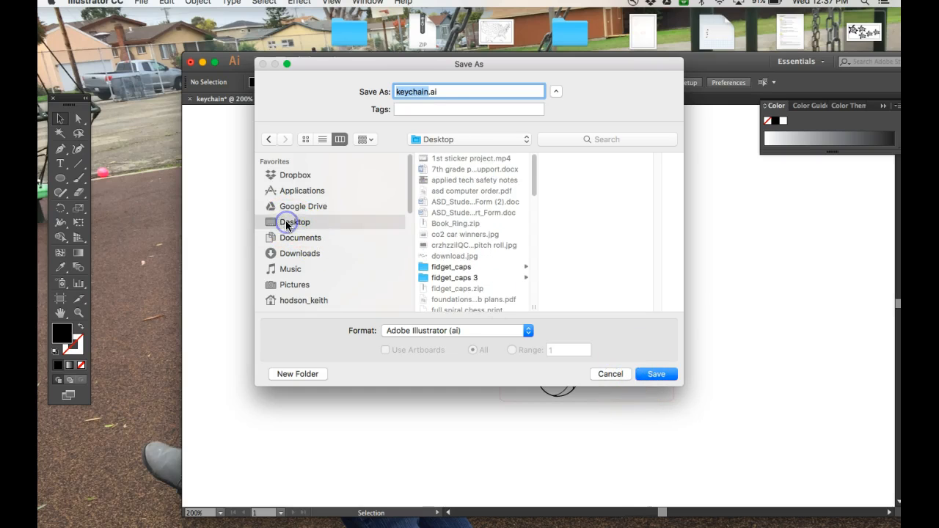
pyautogui.click(654, 376)
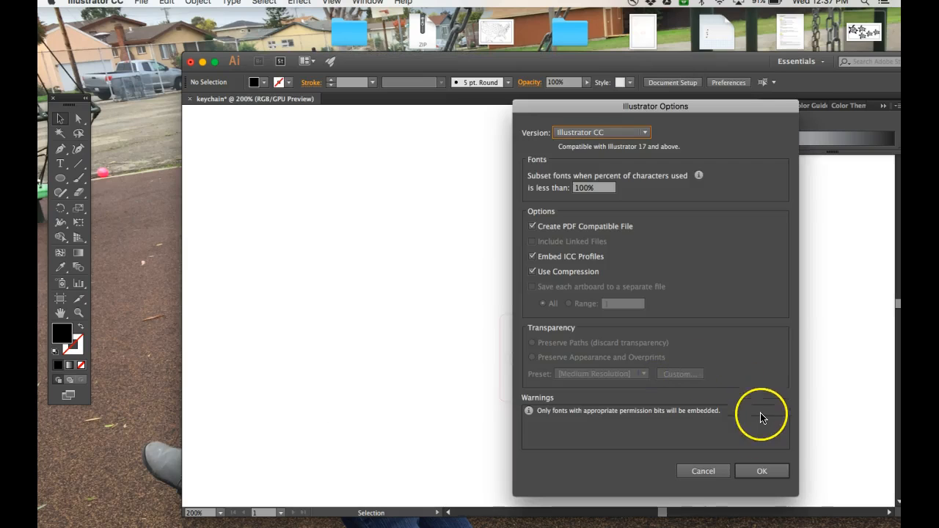
pyautogui.click(760, 472)
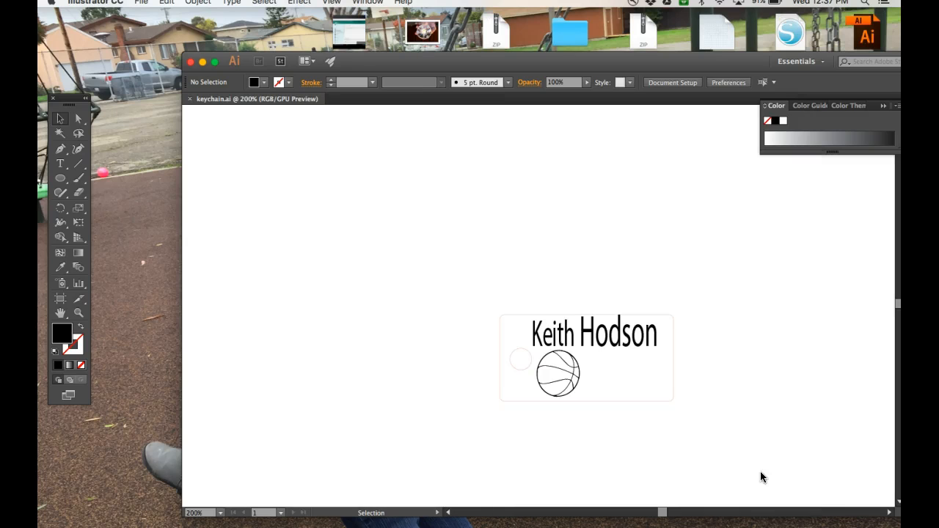
# Move Illustrator aside and open Google Drive from Chrome's Apps page.
pyautogui.moveTo(488, 59); pyautogui.dragTo(433, 455)
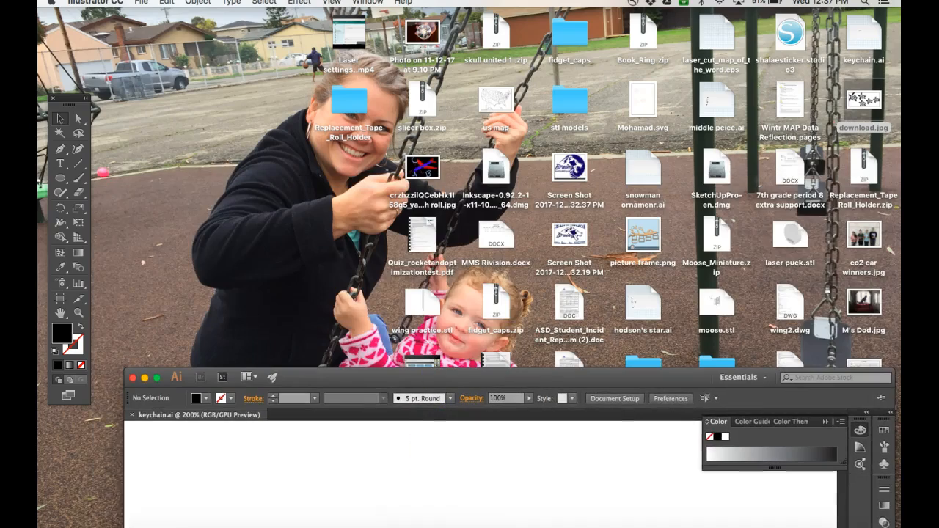
pyautogui.click(315, 520)
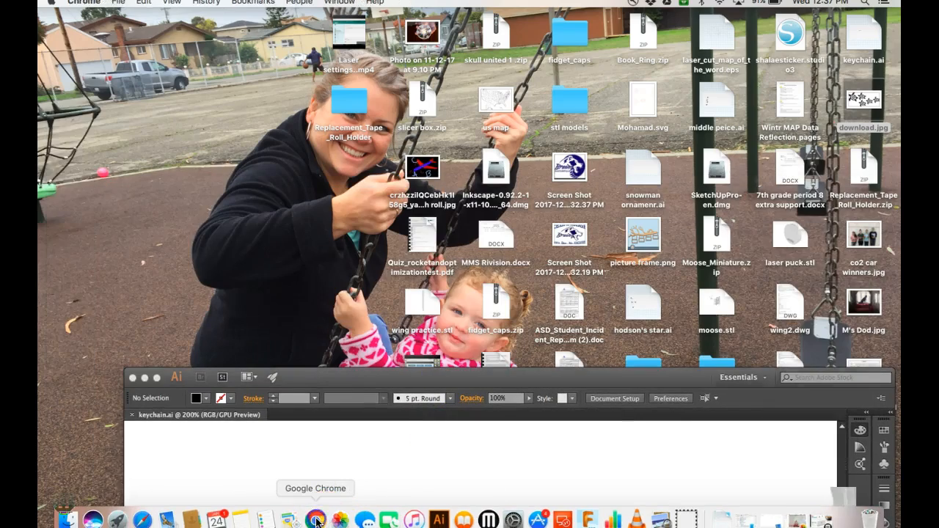
pyautogui.click(75, 60)
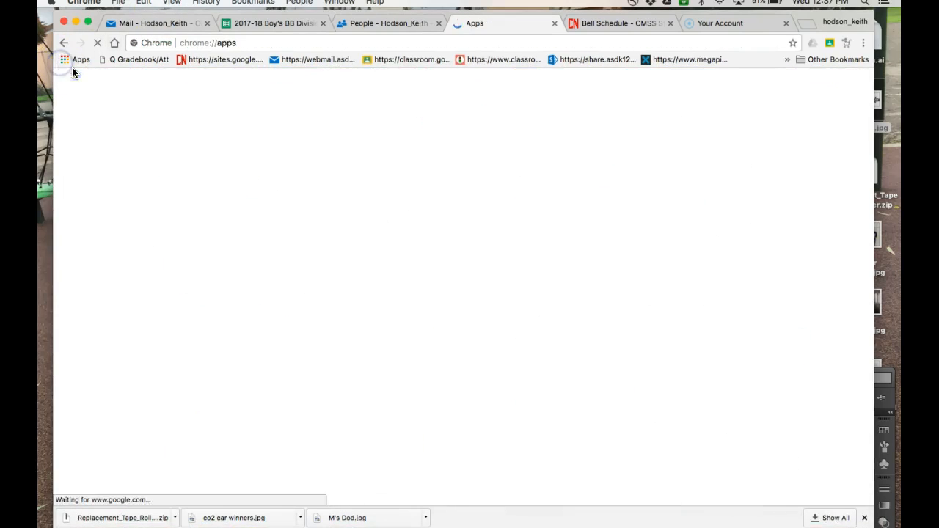
pyautogui.click(508, 175)
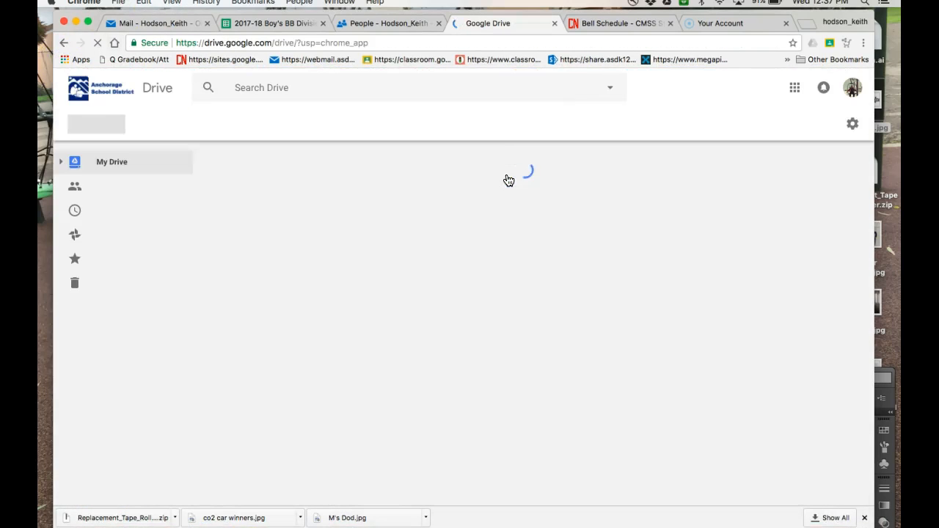
# Drag keychain.ai from the desktop into My Drive, then return to the Illustrator document.
pyautogui.moveTo(805, 16)
pyautogui.mouseDown()
pyautogui.moveTo(831, 45)
pyautogui.moveTo(801, 32)
pyautogui.mouseUp()
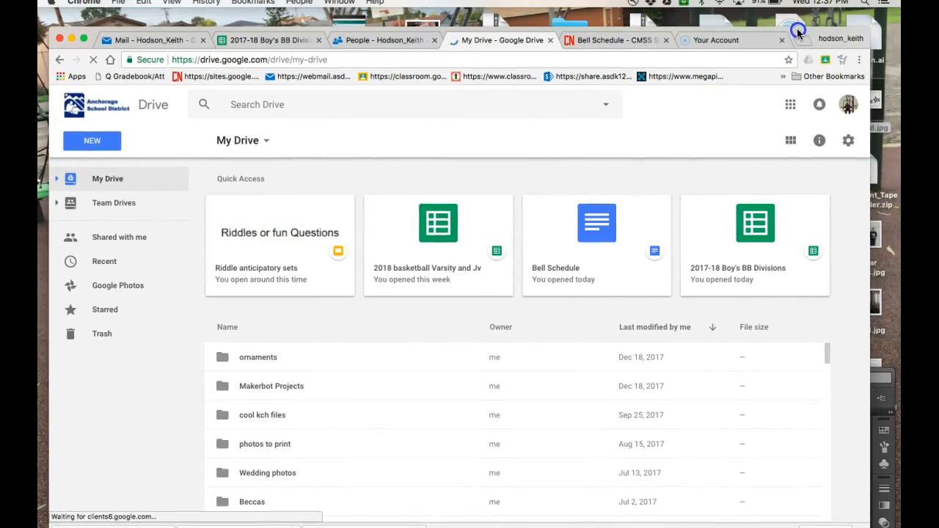
pyautogui.moveTo(798, 31); pyautogui.dragTo(842, 170)
pyautogui.moveTo(862, 33); pyautogui.dragTo(138, 316)
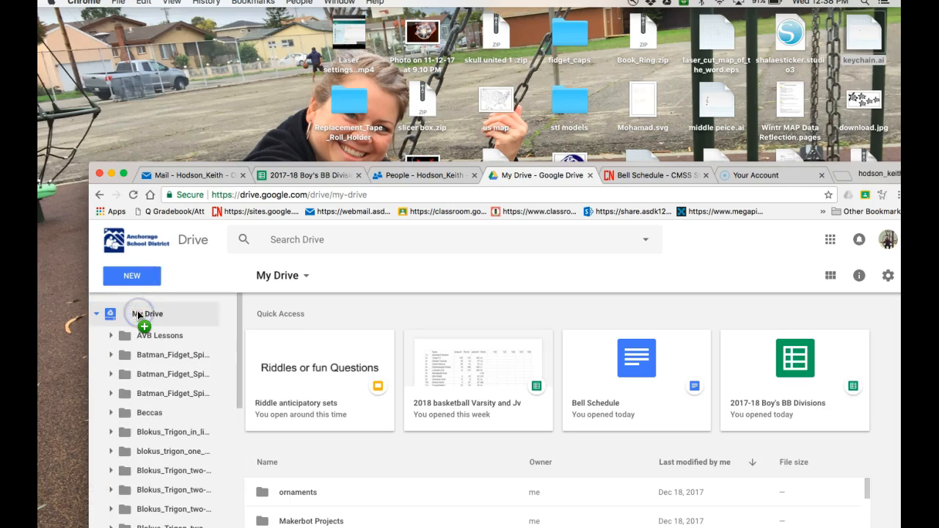
pyautogui.moveTo(844, 164); pyautogui.dragTo(768, 11)
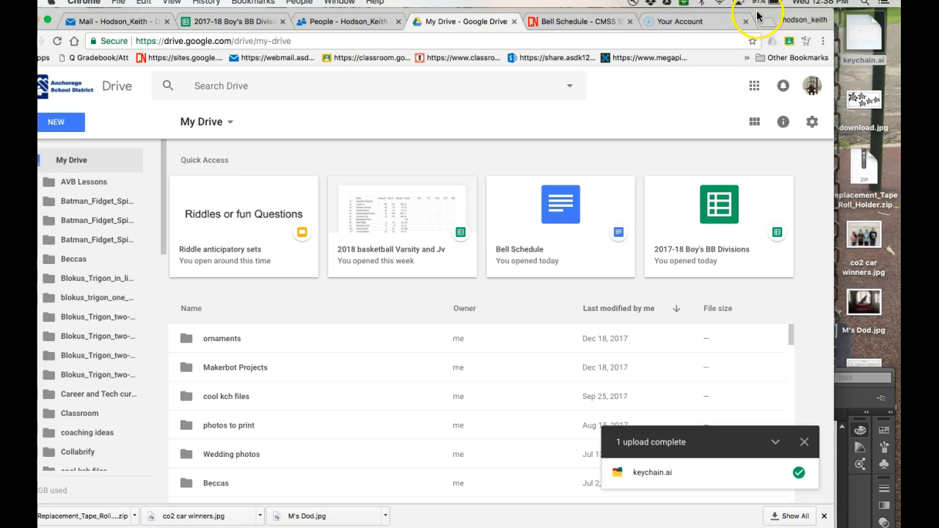
pyautogui.moveTo(757, 15); pyautogui.dragTo(807, 22)
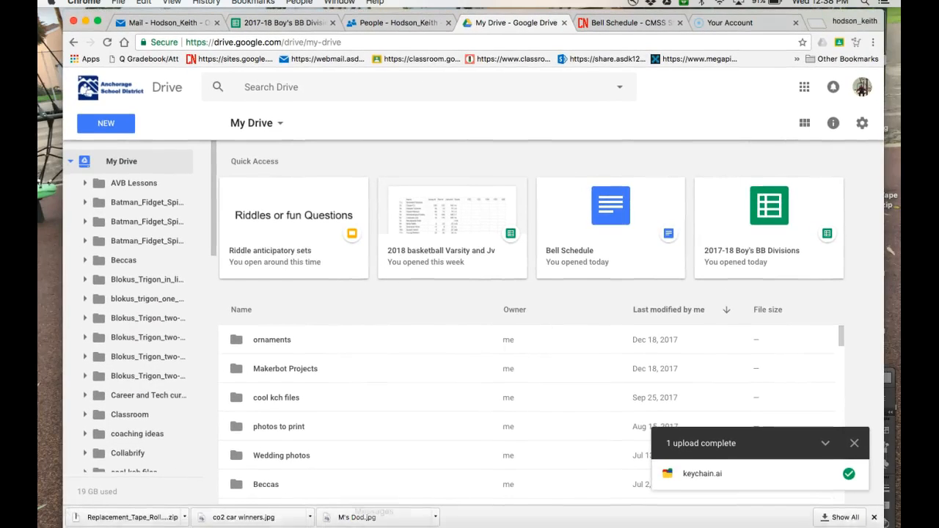
pyautogui.click(450, 520)
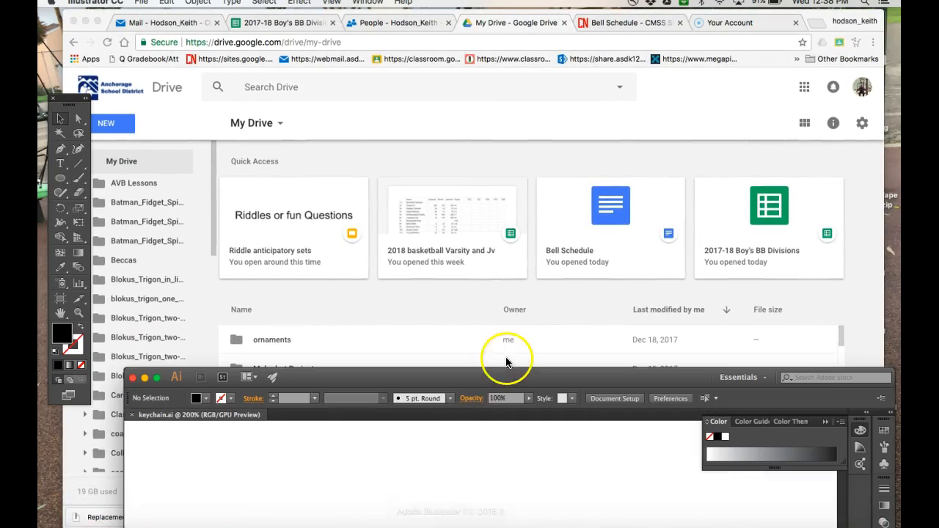
# Save a copy of keychain.ai to the AP TECH #10 drive with default Illustrator options.
pyautogui.moveTo(498, 382); pyautogui.dragTo(465, 21)
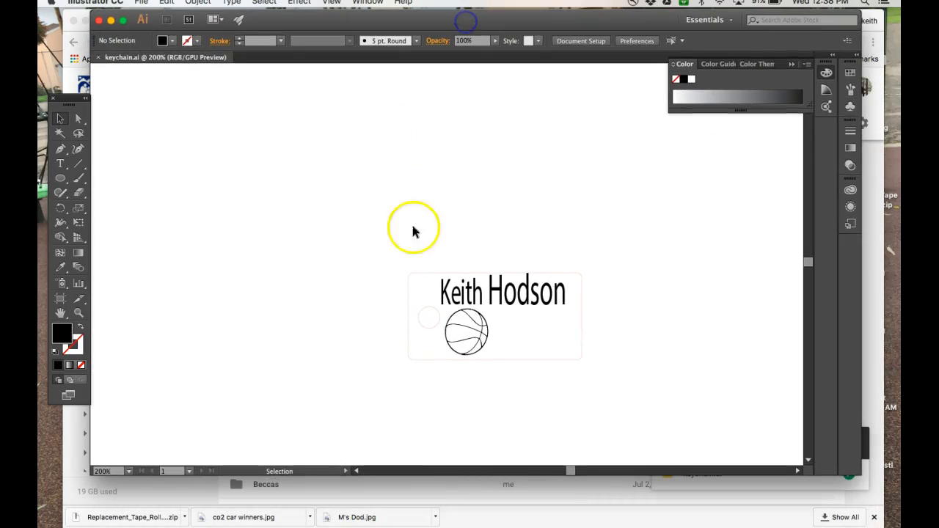
pyautogui.click(141, 2)
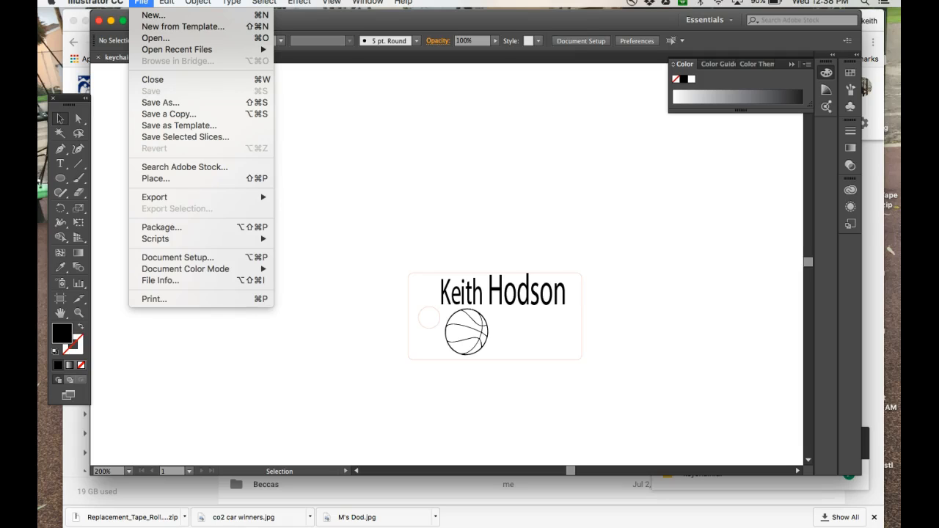
pyautogui.click(152, 105)
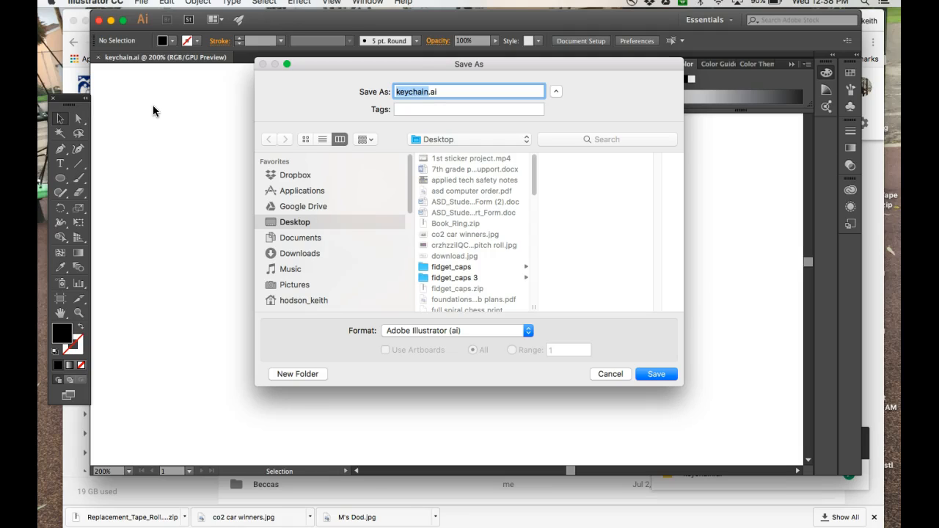
pyautogui.scroll(-5, 350, 235)
pyautogui.scroll(-2, 351, 233)
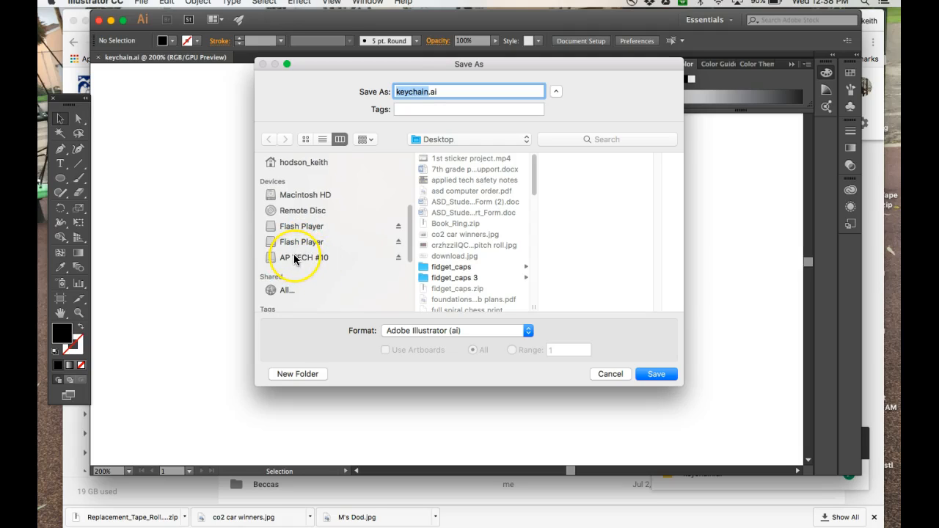
pyautogui.click(293, 254)
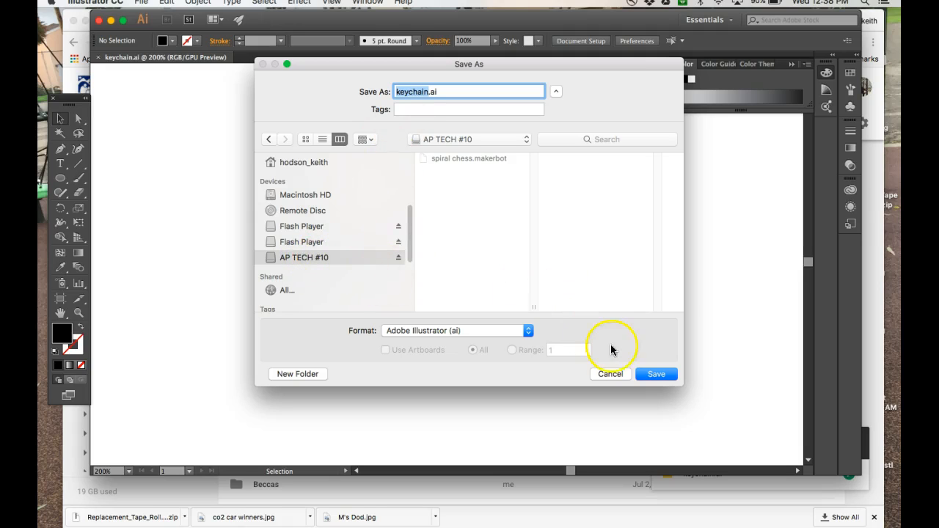
pyautogui.click(642, 375)
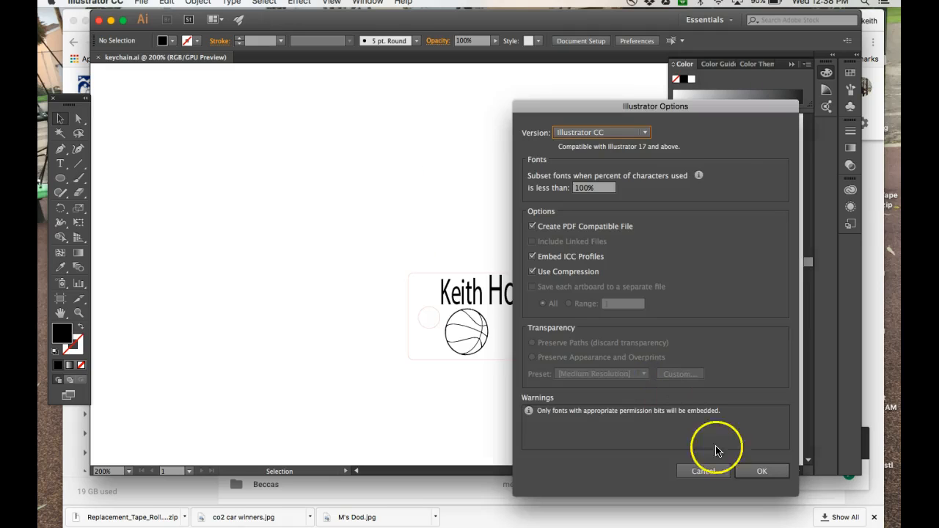
pyautogui.click(749, 473)
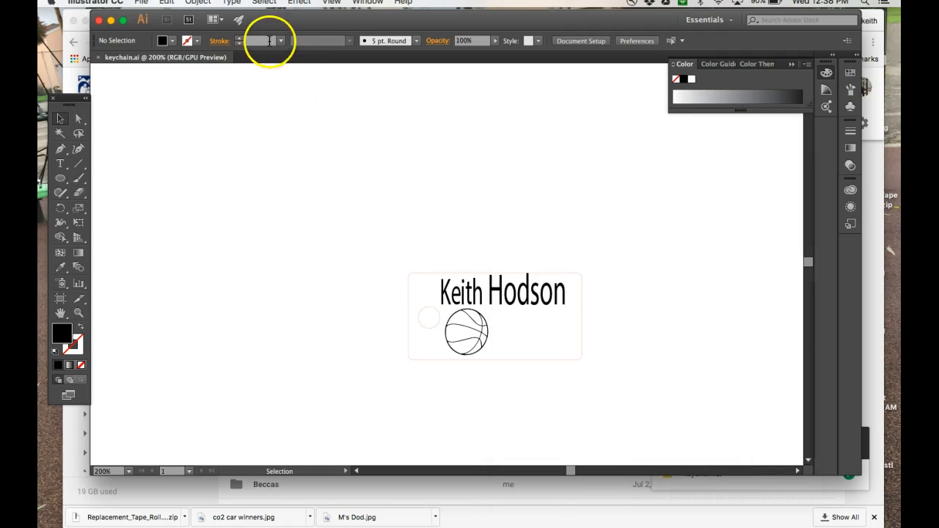
pyautogui.moveTo(263, 28); pyautogui.dragTo(400, 347)
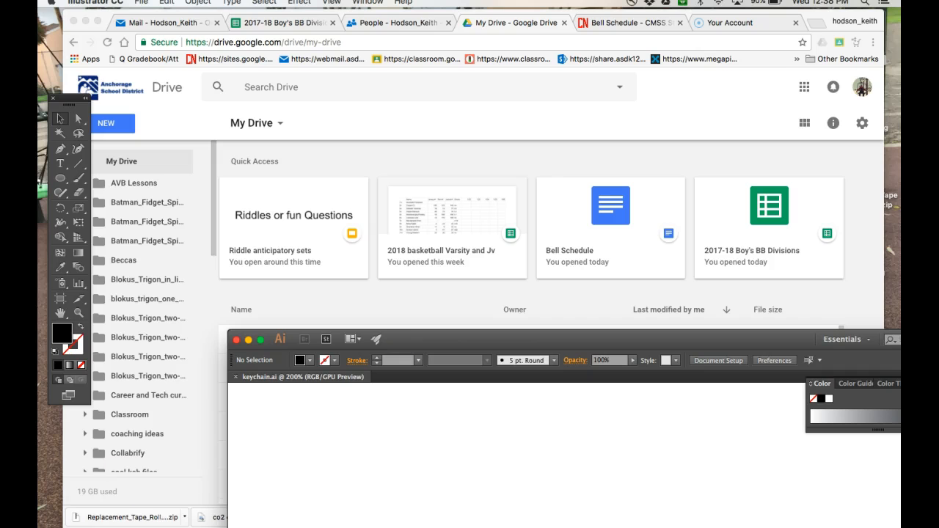
# Eject AP TECH #10 from the Finder sidebar and return to Illustrator.
pyautogui.click(68, 521)
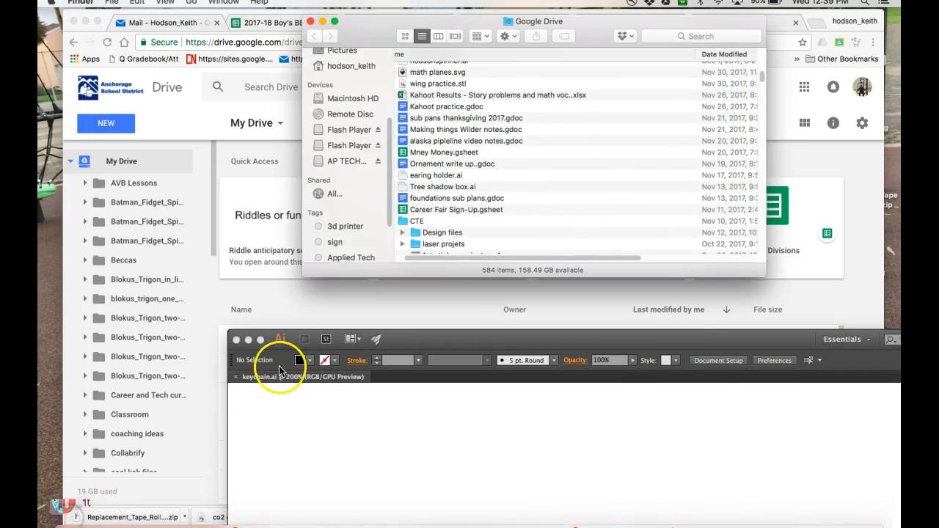
pyautogui.click(380, 163)
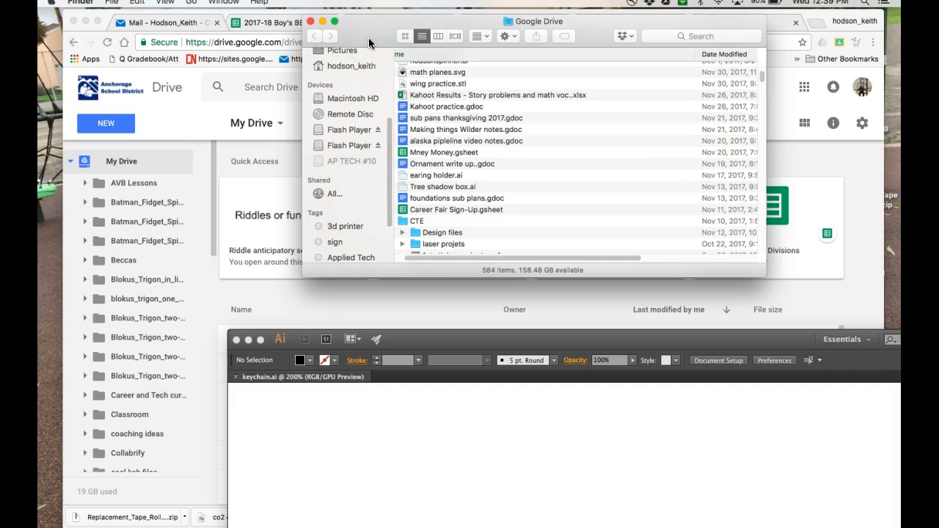
pyautogui.click(405, 341)
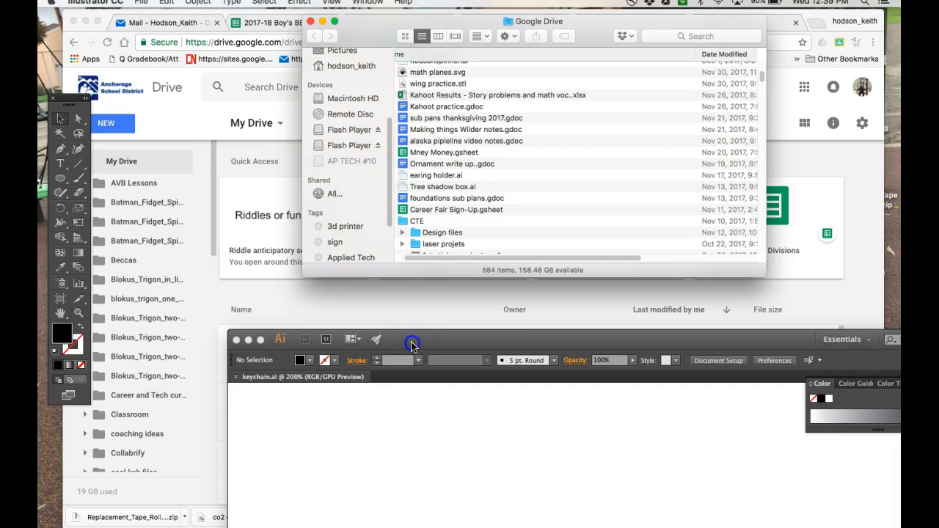